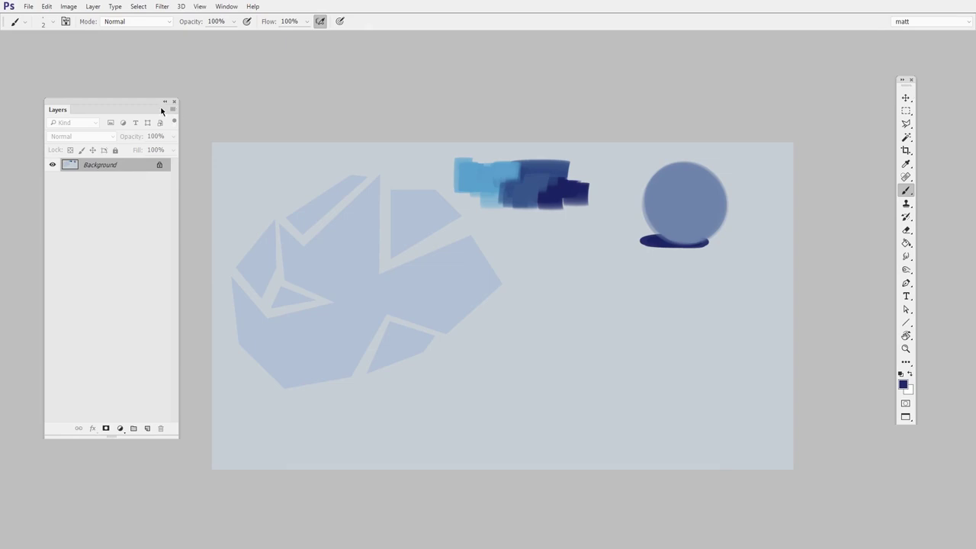
Step: Display the tool presets and browse the full list
{"action": "left_click", "coordinate": [229, 8]}
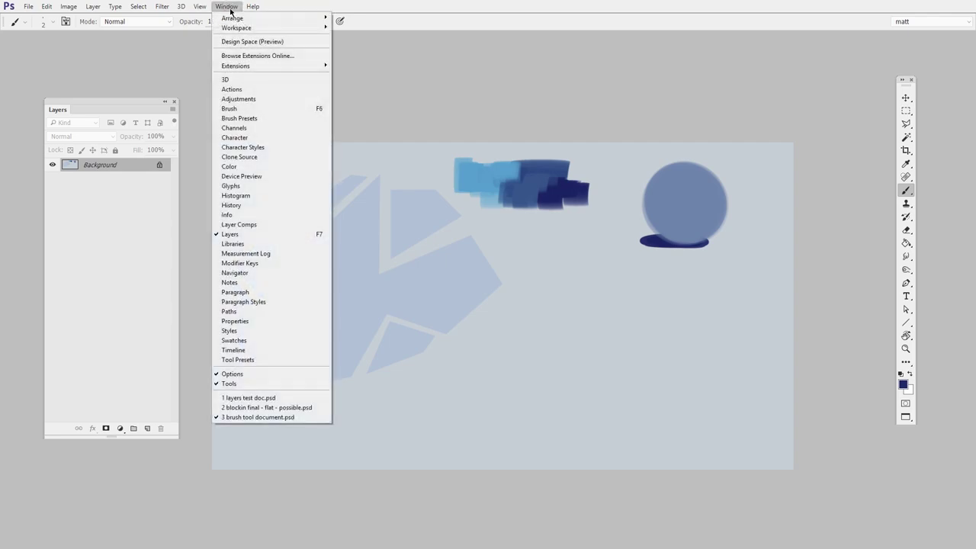
{"action": "left_click", "coordinate": [279, 359]}
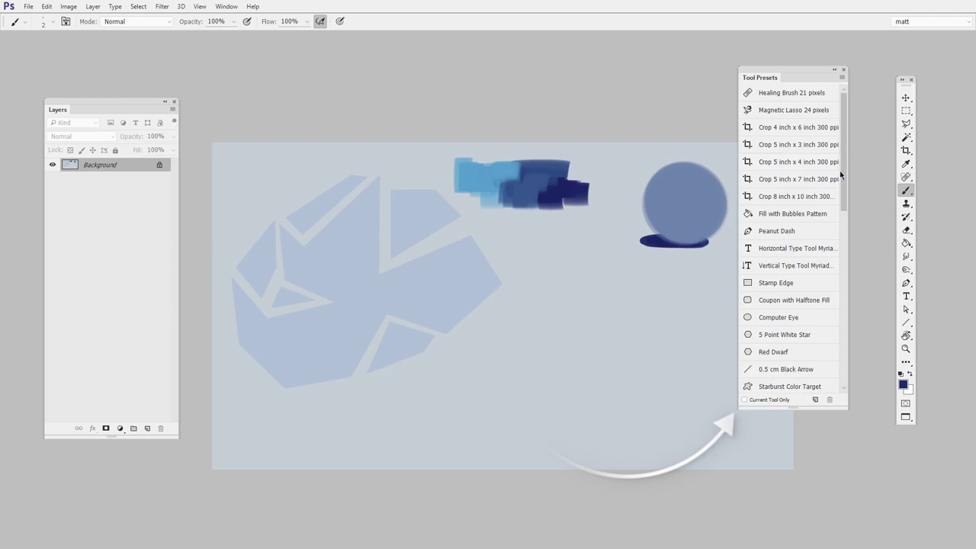
{"action": "left_click_drag", "start_coordinate": [842, 176], "coordinate": [848, 269]}
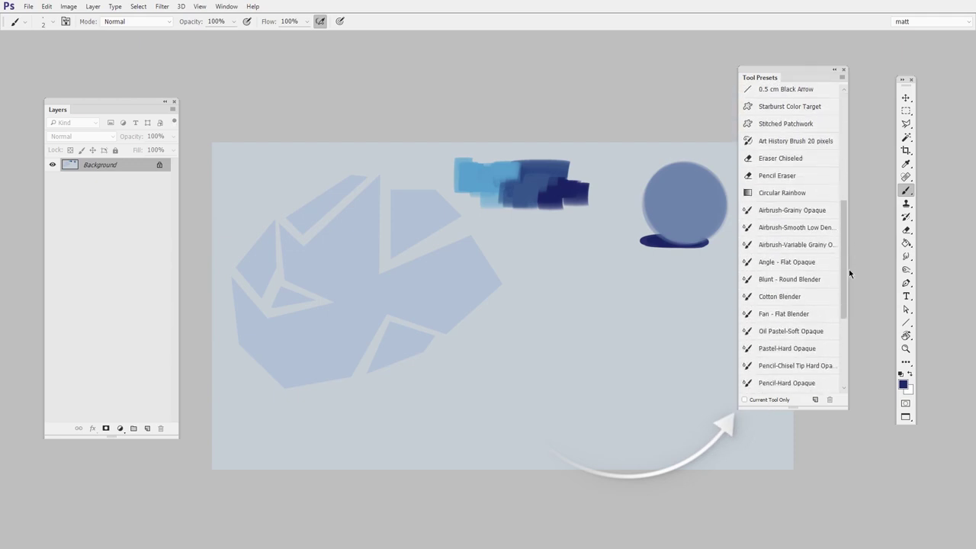
Step: Compare the presets for the current tool only with the list of presets for all tools
{"action": "left_click", "coordinate": [743, 399]}
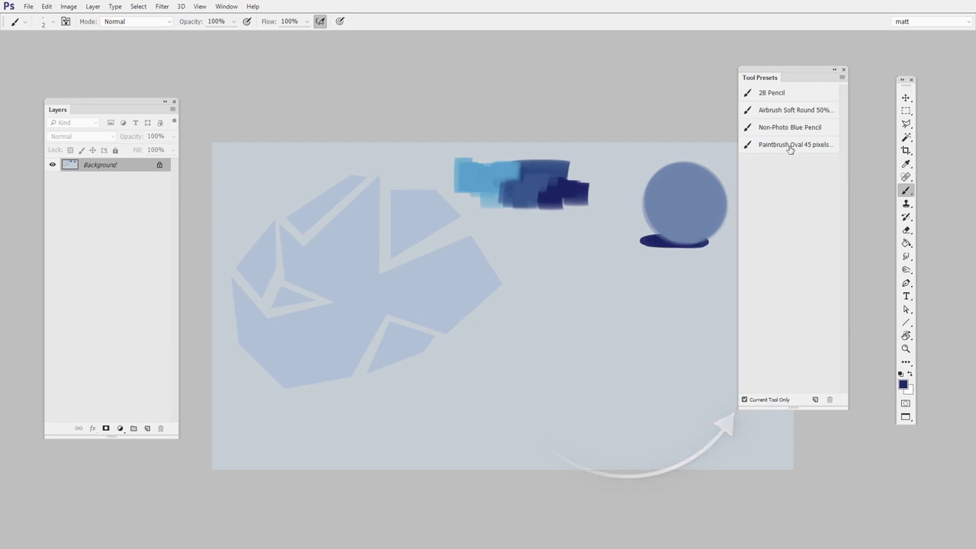
{"action": "left_click", "coordinate": [744, 399]}
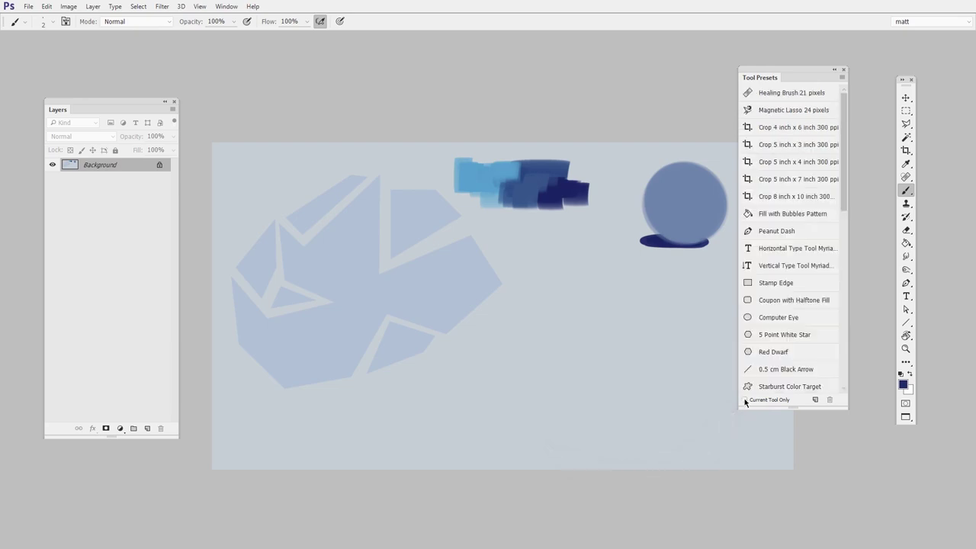
{"action": "scroll", "coordinate": [843, 184], "scroll_direction": "down", "scroll_amount": 3}
Step: Replace the tool presets with the set stored in CtrlPaint - Basic 3 plus.tpl
{"action": "left_click_drag", "start_coordinate": [829, 78], "coordinate": [843, 79]}
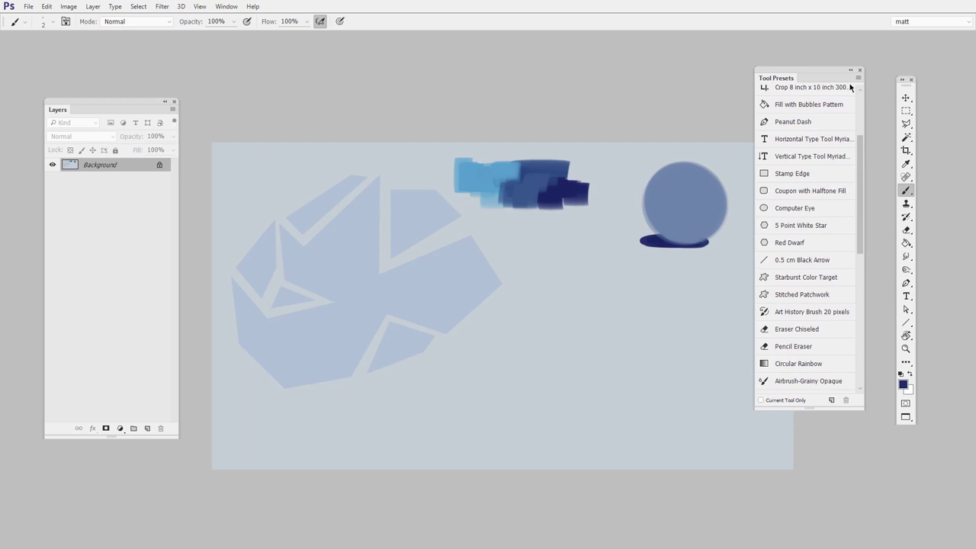
{"action": "left_click", "coordinate": [858, 78]}
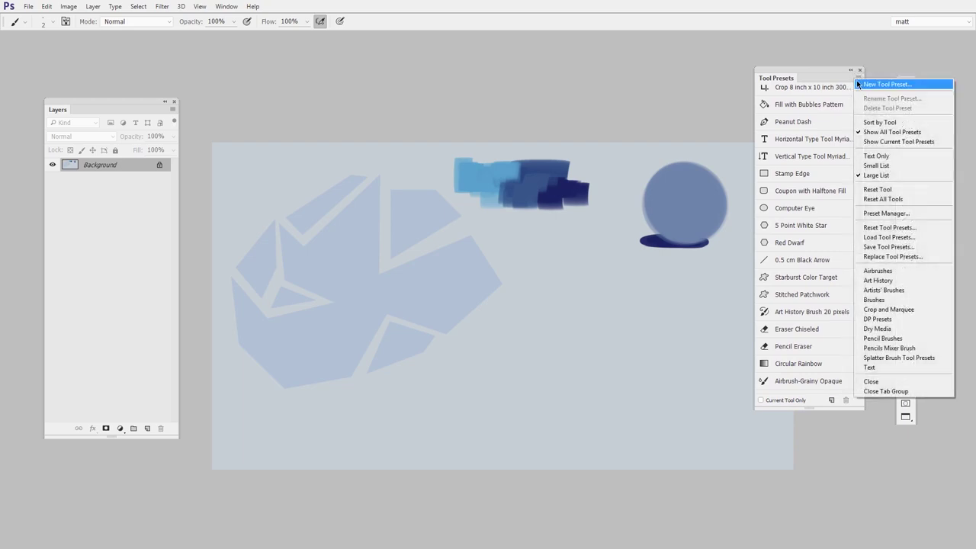
{"action": "left_click", "coordinate": [913, 260]}
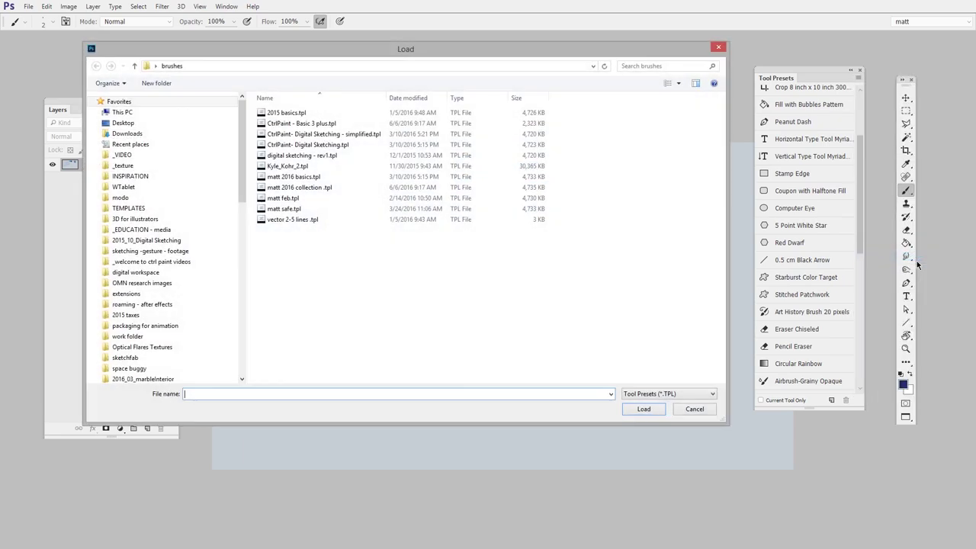
{"action": "double_click", "coordinate": [337, 125]}
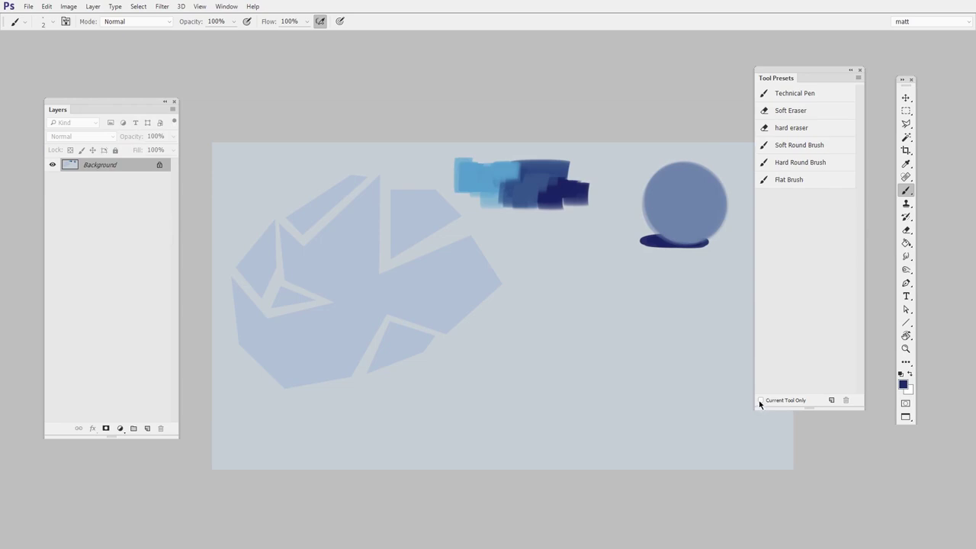
Step: Shorten the tool preset list to fit its entries and place it right beside the toolbar
{"action": "left_click_drag", "start_coordinate": [804, 407], "coordinate": [831, 213]}
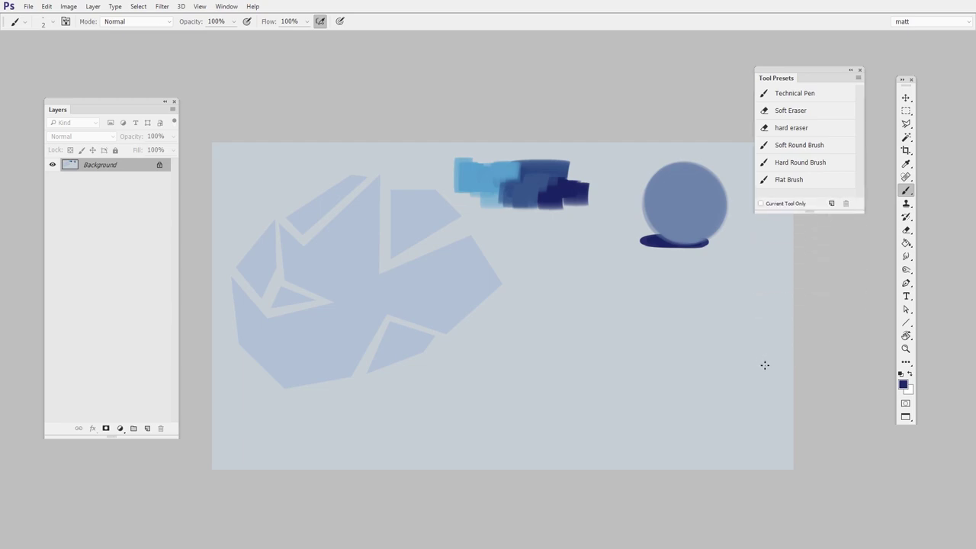
{"action": "left_click_drag", "start_coordinate": [844, 84], "coordinate": [873, 98]}
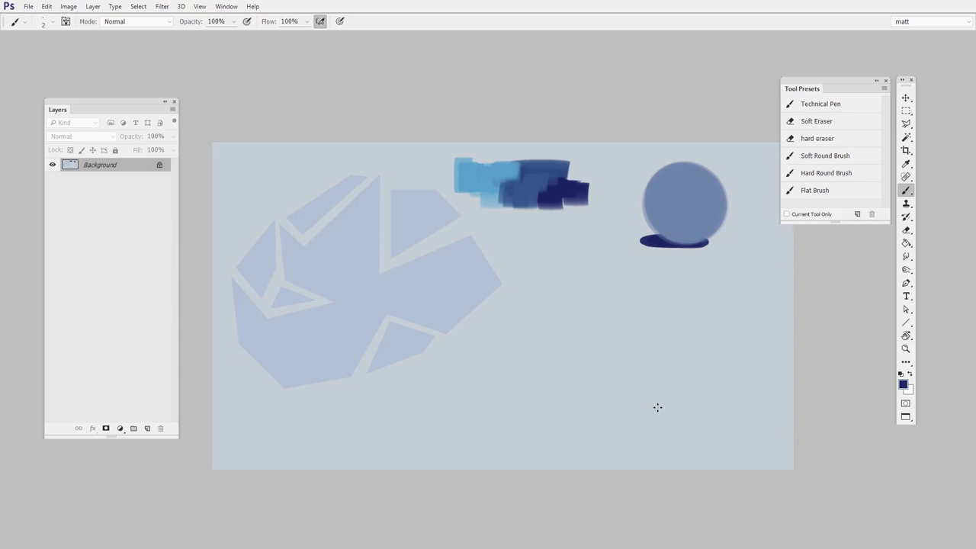
Step: Add a new layer and paint overlapping dark blue test strokes with the Flat Brush preset in the empty middle area
{"action": "left_click", "coordinate": [149, 429]}
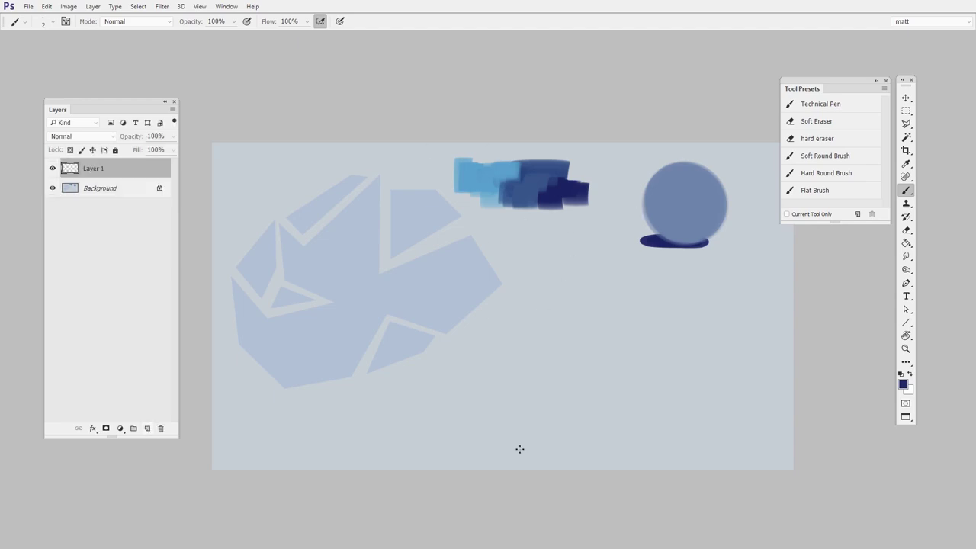
{"action": "left_click", "coordinate": [830, 191]}
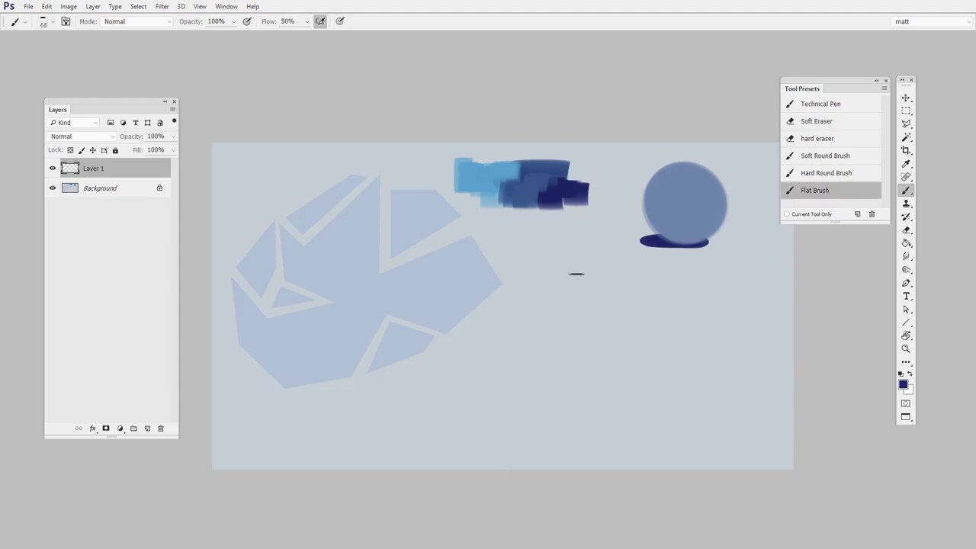
{"action": "mouse_move", "coordinate": [576, 274]}
{"action": "left_mouse_down"}
{"action": "mouse_move", "coordinate": [560, 350]}
{"action": "mouse_move", "coordinate": [548, 322]}
{"action": "mouse_move", "coordinate": [526, 310]}
{"action": "mouse_move", "coordinate": [504, 376]}
{"action": "mouse_move", "coordinate": [559, 357]}
{"action": "left_mouse_up"}
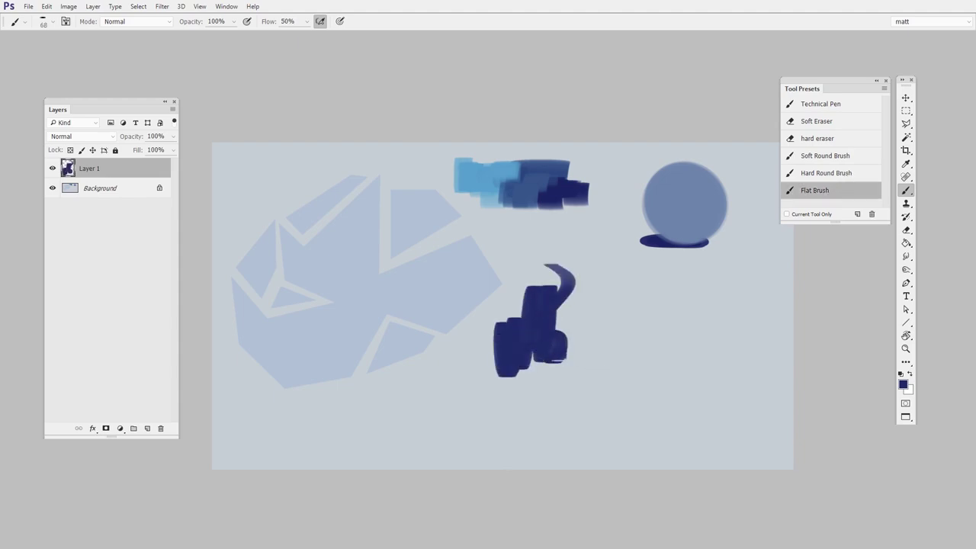
Step: Paint two dark blue test patches beside the flat strokes, using the Hard Round Brush and Soft Round Brush presets
{"action": "left_click", "coordinate": [846, 174]}
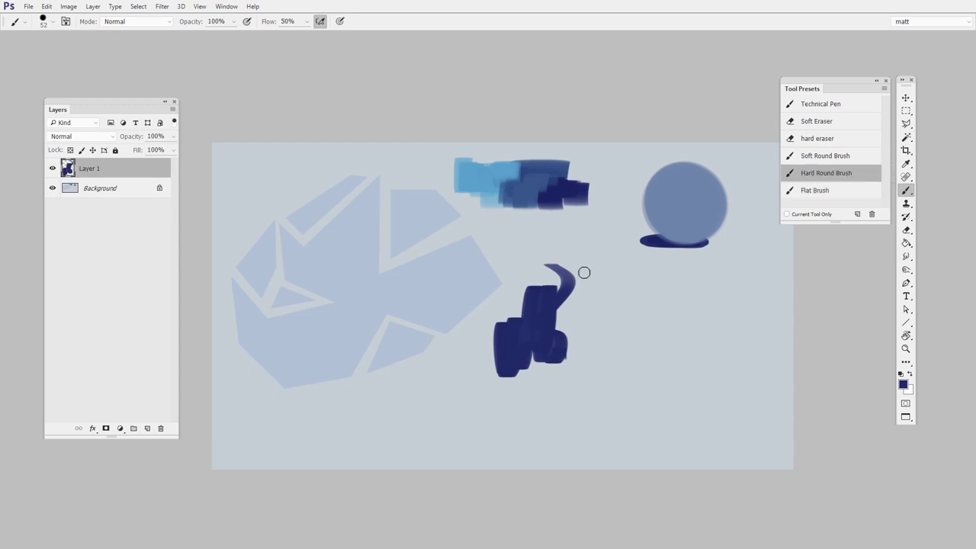
{"action": "mouse_move", "coordinate": [581, 272]}
{"action": "left_mouse_down"}
{"action": "mouse_move", "coordinate": [591, 313]}
{"action": "mouse_move", "coordinate": [610, 289]}
{"action": "mouse_move", "coordinate": [584, 333]}
{"action": "left_mouse_up"}
{"action": "left_click", "coordinate": [825, 156]}
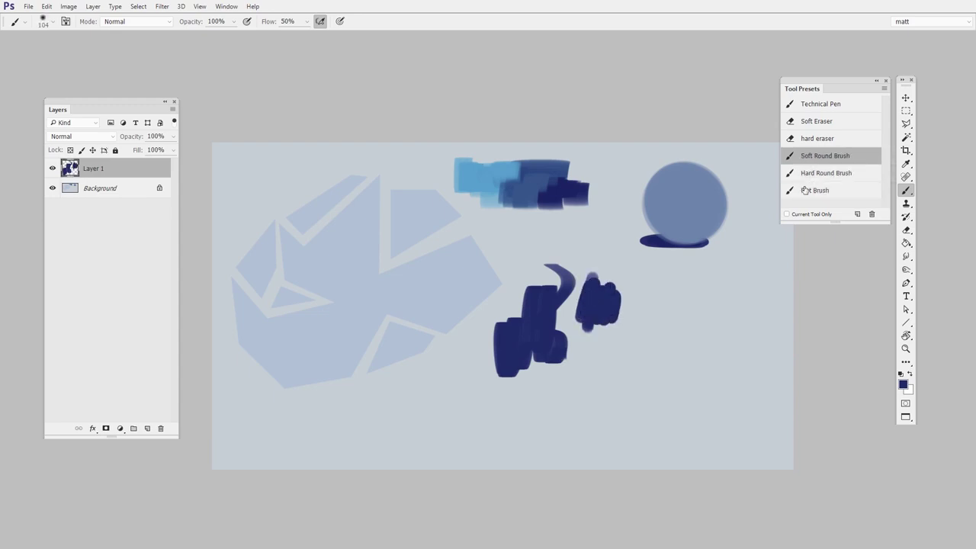
{"action": "mouse_move", "coordinate": [647, 272]}
{"action": "left_mouse_down"}
{"action": "mouse_move", "coordinate": [633, 336]}
{"action": "mouse_move", "coordinate": [662, 276]}
{"action": "mouse_move", "coordinate": [657, 360]}
{"action": "left_mouse_up"}
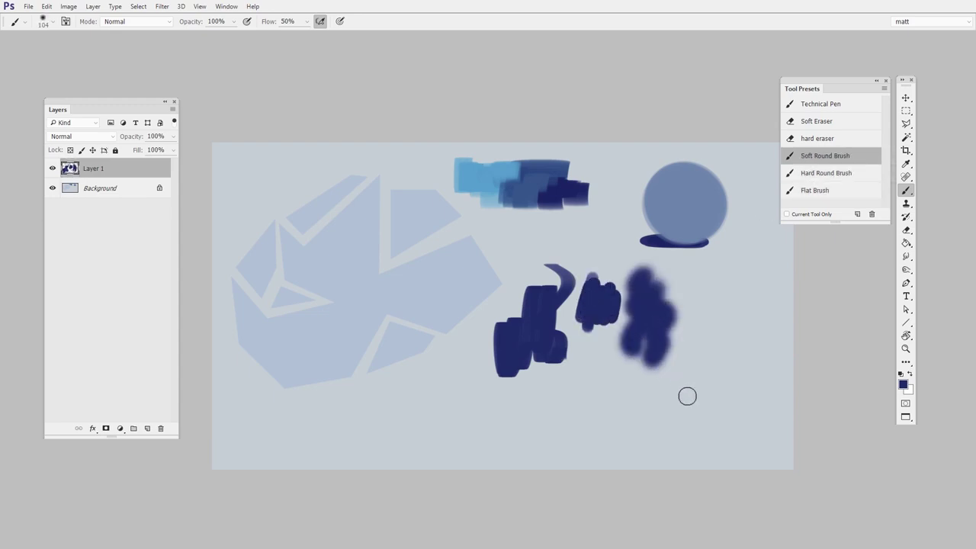
Step: Draw thin squiggly test lines below and beside the sphere with the Technical Pen preset
{"action": "left_click", "coordinate": [836, 105]}
{"action": "mouse_move", "coordinate": [762, 223]}
{"action": "left_mouse_down"}
{"action": "mouse_move", "coordinate": [750, 264]}
{"action": "mouse_move", "coordinate": [761, 313]}
{"action": "left_mouse_up"}
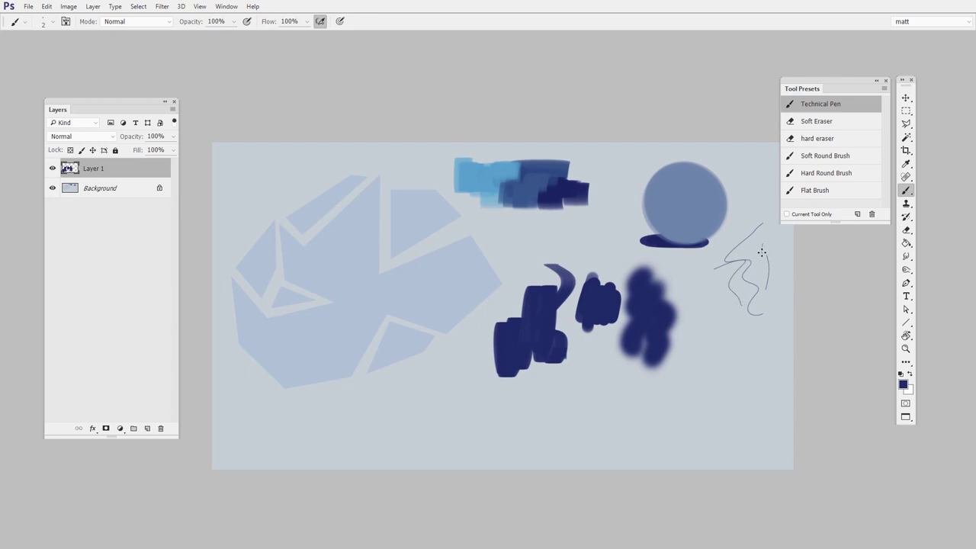
{"action": "left_click_drag", "start_coordinate": [775, 316], "coordinate": [768, 325]}
Step: Erase the lower parts of the test patches with the hard eraser preset, and soften the cut edges with the Soft Eraser
{"action": "left_click", "coordinate": [820, 140]}
{"action": "mouse_move", "coordinate": [579, 348]}
{"action": "left_mouse_down"}
{"action": "mouse_move", "coordinate": [526, 366]}
{"action": "mouse_move", "coordinate": [562, 353]}
{"action": "mouse_move", "coordinate": [628, 352]}
{"action": "mouse_move", "coordinate": [619, 312]}
{"action": "mouse_move", "coordinate": [549, 359]}
{"action": "mouse_move", "coordinate": [633, 385]}
{"action": "mouse_move", "coordinate": [659, 362]}
{"action": "left_mouse_up"}
{"action": "left_click", "coordinate": [832, 121]}
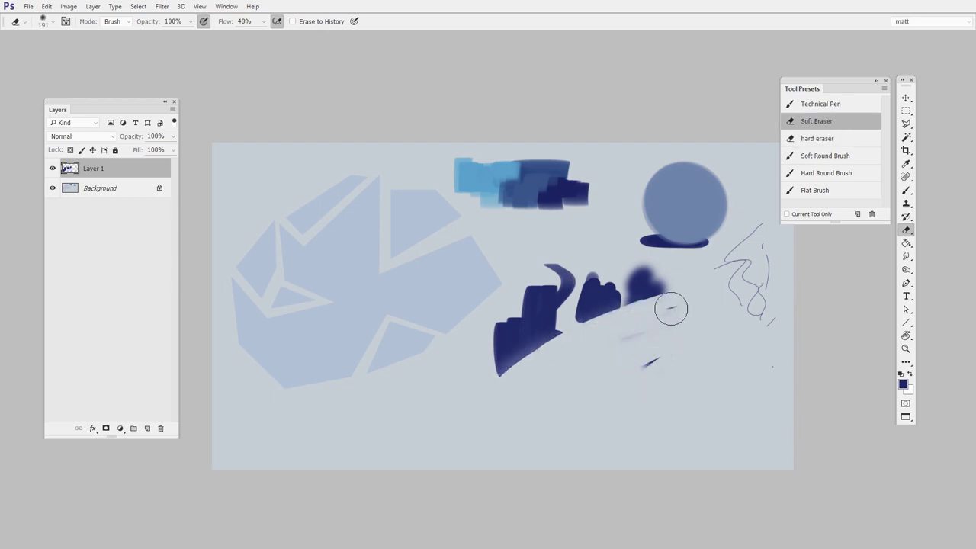
{"action": "mouse_move", "coordinate": [671, 308]}
{"action": "left_mouse_down"}
{"action": "mouse_move", "coordinate": [513, 373]}
{"action": "mouse_move", "coordinate": [659, 311]}
{"action": "mouse_move", "coordinate": [481, 362]}
{"action": "mouse_move", "coordinate": [652, 316]}
{"action": "mouse_move", "coordinate": [497, 371]}
{"action": "mouse_move", "coordinate": [609, 350]}
{"action": "mouse_move", "coordinate": [499, 385]}
{"action": "mouse_move", "coordinate": [641, 323]}
{"action": "mouse_move", "coordinate": [475, 367]}
{"action": "mouse_move", "coordinate": [499, 349]}
{"action": "mouse_move", "coordinate": [627, 323]}
{"action": "mouse_move", "coordinate": [651, 332]}
{"action": "mouse_move", "coordinate": [647, 361]}
{"action": "mouse_move", "coordinate": [690, 342]}
{"action": "mouse_move", "coordinate": [677, 286]}
{"action": "mouse_move", "coordinate": [658, 316]}
{"action": "mouse_move", "coordinate": [673, 292]}
{"action": "left_mouse_up"}
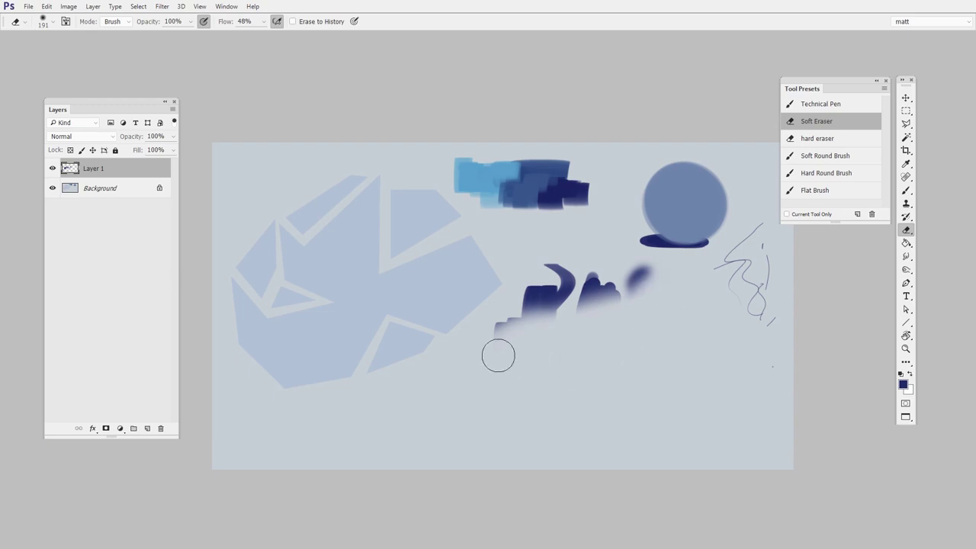
{"action": "left_click_drag", "start_coordinate": [515, 366], "coordinate": [558, 450]}
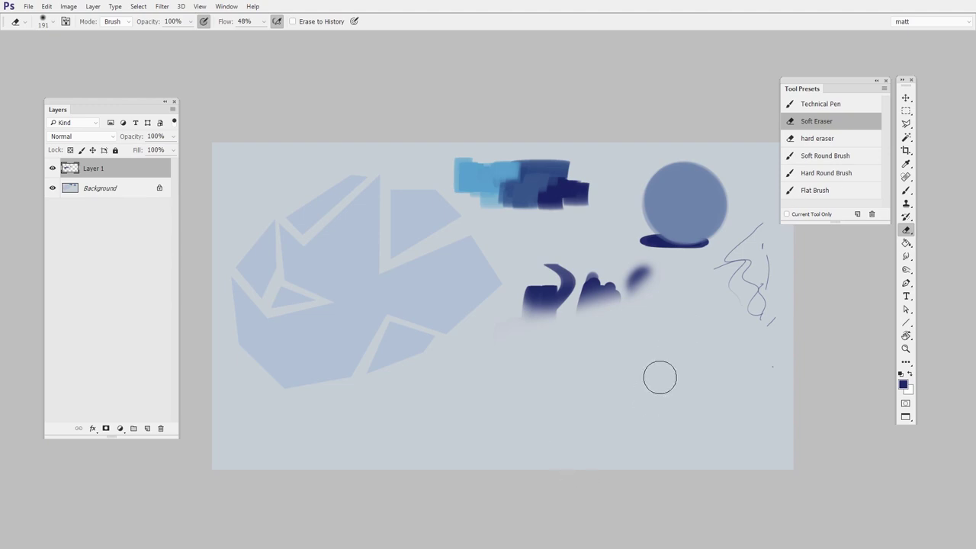
Step: Paint a tall patch and a smaller neighbouring patch with the Flat Brush preset below the faded strokes
{"action": "left_click", "coordinate": [813, 191]}
{"action": "mouse_move", "coordinate": [623, 324]}
{"action": "left_mouse_down"}
{"action": "mouse_move", "coordinate": [629, 389]}
{"action": "mouse_move", "coordinate": [599, 373]}
{"action": "mouse_move", "coordinate": [595, 410]}
{"action": "left_mouse_up"}
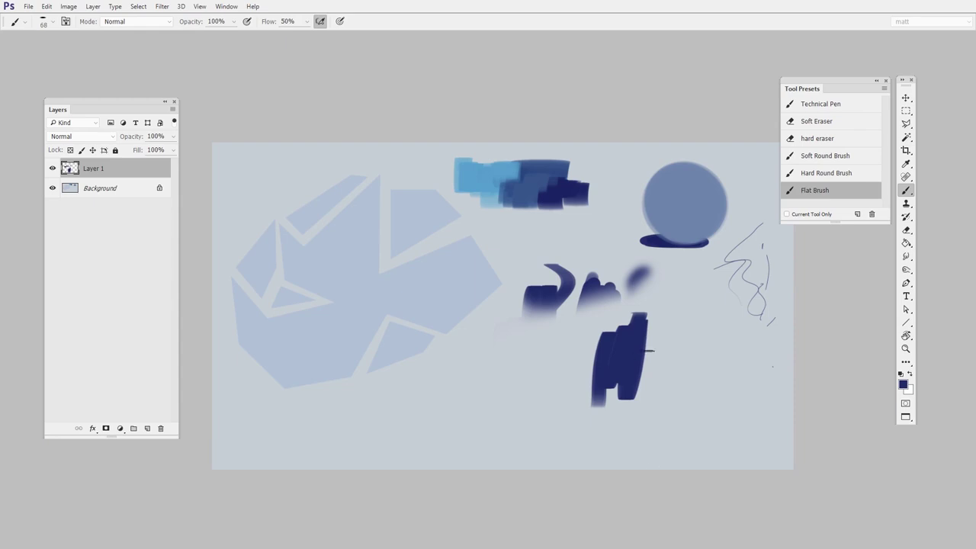
{"action": "left_click_drag", "start_coordinate": [649, 351], "coordinate": [671, 348]}
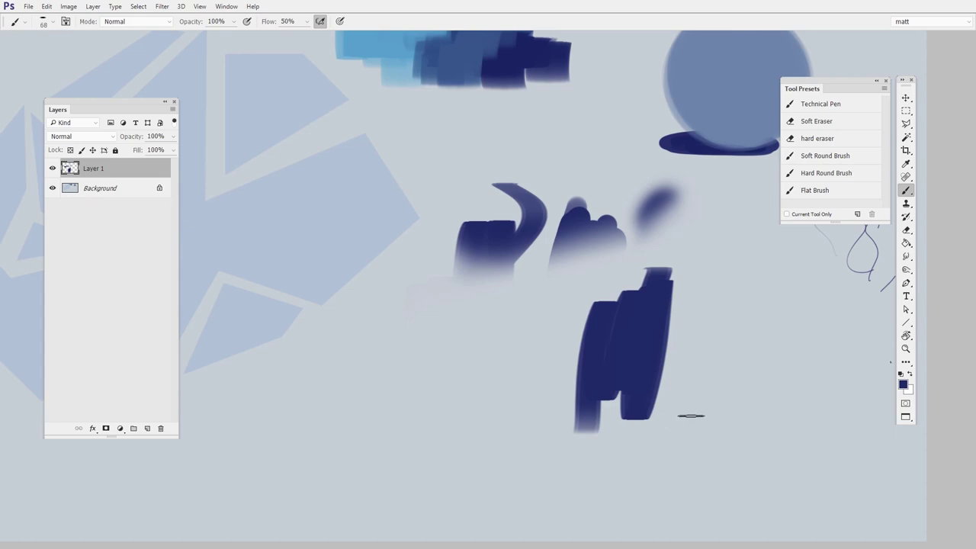
{"action": "mouse_move", "coordinate": [709, 316]}
{"action": "left_mouse_down"}
{"action": "mouse_move", "coordinate": [749, 318]}
{"action": "mouse_move", "coordinate": [706, 321]}
{"action": "mouse_move", "coordinate": [720, 359]}
{"action": "left_mouse_up"}
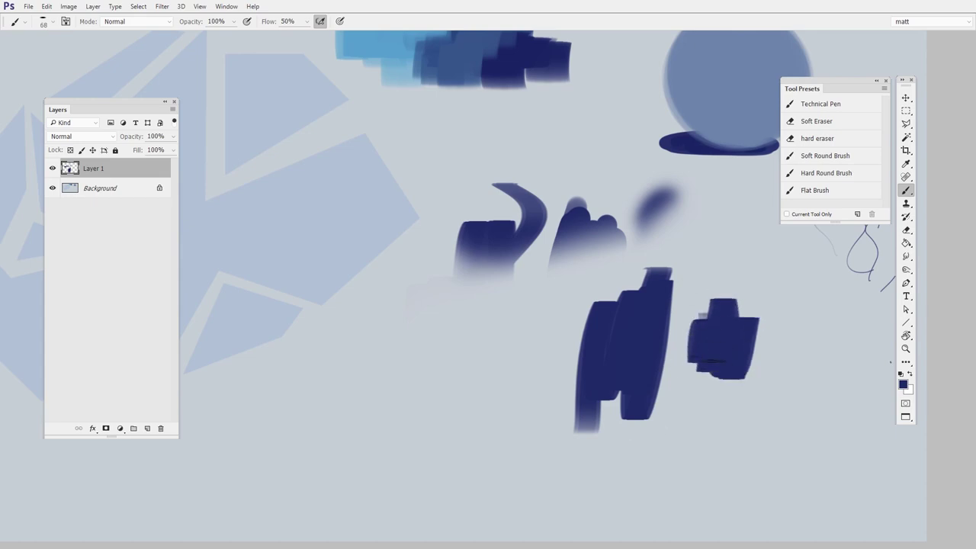
Step: Trim the small patch into an angular shape and cut sharp bands through the tall patch with the hard eraser preset
{"action": "left_click", "coordinate": [817, 138]}
{"action": "mouse_move", "coordinate": [762, 298]}
{"action": "left_mouse_down"}
{"action": "mouse_move", "coordinate": [751, 320]}
{"action": "mouse_move", "coordinate": [717, 302]}
{"action": "mouse_move", "coordinate": [731, 318]}
{"action": "left_mouse_up"}
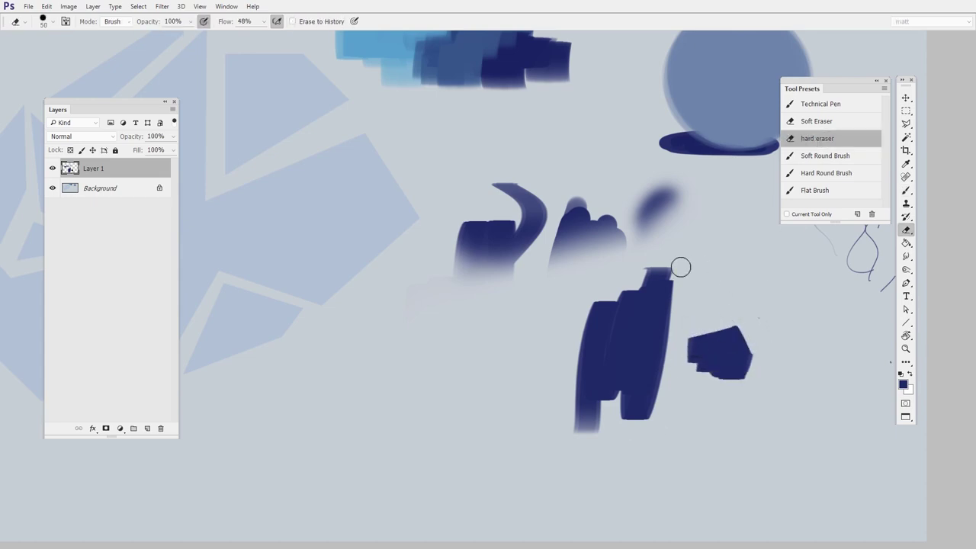
{"action": "mouse_move", "coordinate": [680, 268]}
{"action": "left_mouse_down"}
{"action": "mouse_move", "coordinate": [671, 318]}
{"action": "mouse_move", "coordinate": [685, 317]}
{"action": "left_mouse_up"}
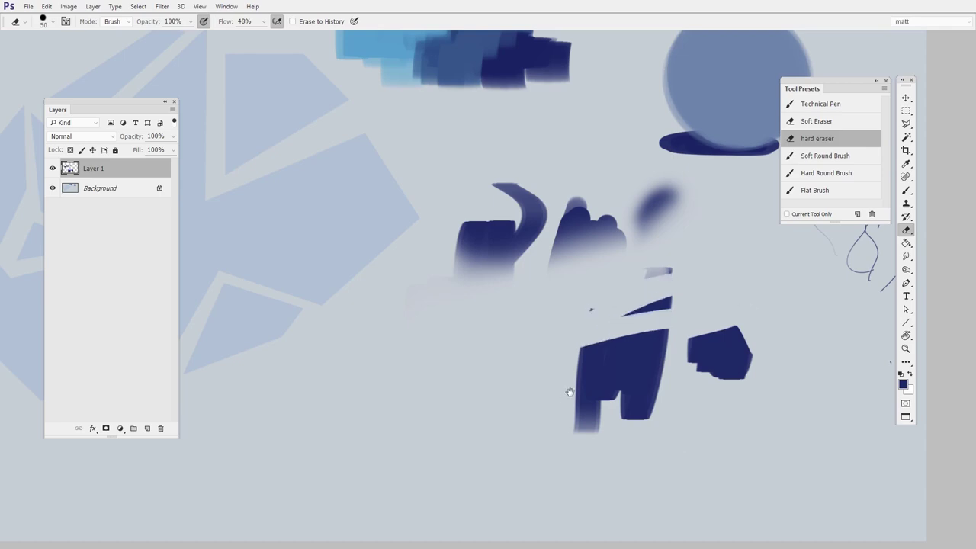
{"action": "left_click_drag", "start_coordinate": [570, 393], "coordinate": [637, 373]}
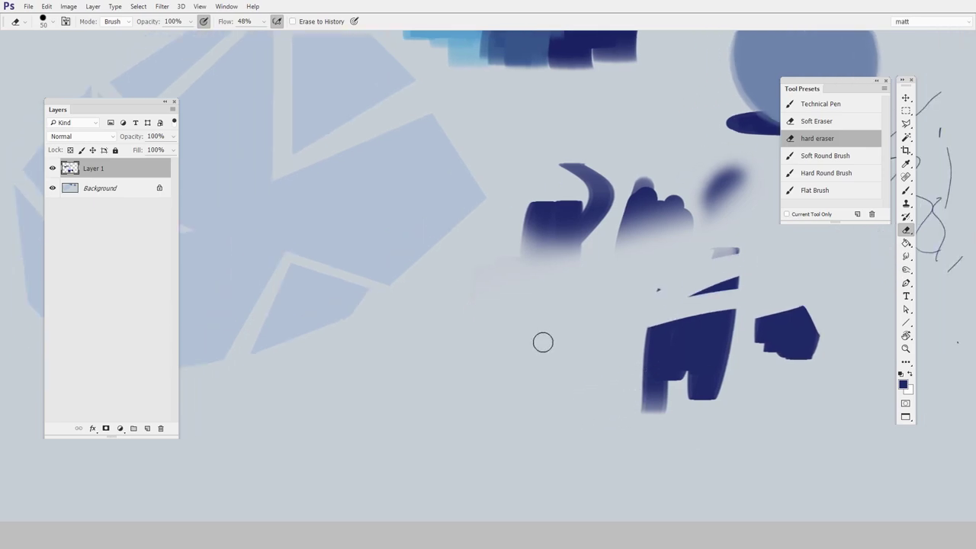
Step: Paint a broad dark block in the empty area beside the tall patch, alternating with the eraser to cut a sloping edge
{"action": "key", "text": "b"}
{"action": "mouse_move", "coordinate": [457, 311]}
{"action": "left_mouse_down"}
{"action": "mouse_move", "coordinate": [506, 393]}
{"action": "mouse_move", "coordinate": [527, 415]}
{"action": "mouse_move", "coordinate": [482, 321]}
{"action": "mouse_move", "coordinate": [513, 346]}
{"action": "mouse_move", "coordinate": [438, 308]}
{"action": "mouse_move", "coordinate": [557, 372]}
{"action": "mouse_move", "coordinate": [511, 321]}
{"action": "mouse_move", "coordinate": [509, 277]}
{"action": "left_mouse_up"}
{"action": "key", "text": "e"}
{"action": "left_click_drag", "start_coordinate": [564, 358], "coordinate": [607, 354]}
{"action": "mouse_move", "coordinate": [352, 281]}
{"action": "left_mouse_down"}
{"action": "mouse_move", "coordinate": [405, 290]}
{"action": "mouse_move", "coordinate": [416, 333]}
{"action": "mouse_move", "coordinate": [489, 431]}
{"action": "left_mouse_up"}
{"action": "key", "text": "b"}
{"action": "mouse_move", "coordinate": [479, 308]}
{"action": "left_mouse_down"}
{"action": "mouse_move", "coordinate": [547, 434]}
{"action": "mouse_move", "coordinate": [566, 292]}
{"action": "mouse_move", "coordinate": [535, 441]}
{"action": "left_mouse_up"}
Step: Carve the larger part of the new block into a rounded dome, alternating eraser cuts with brush strokes
{"action": "key", "text": "e"}
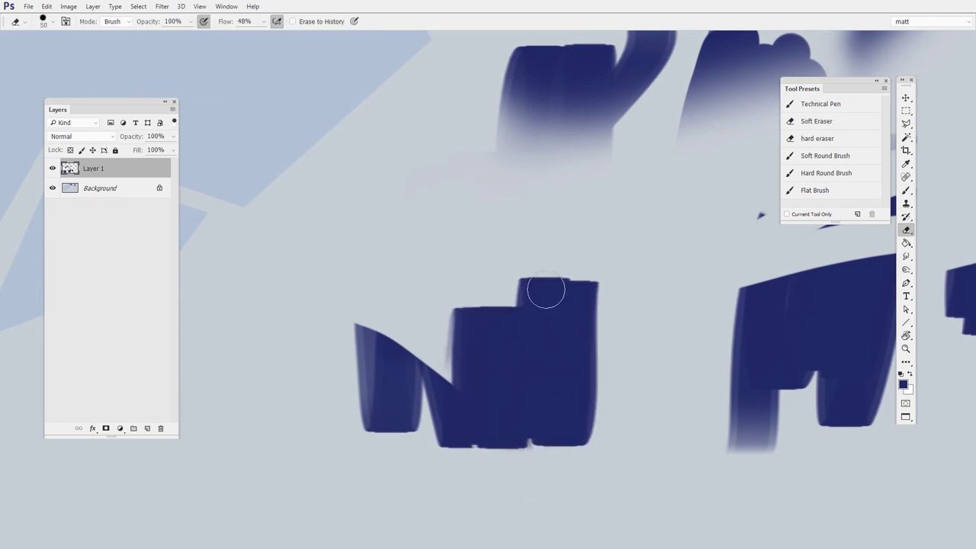
{"action": "left_click_drag", "start_coordinate": [438, 314], "coordinate": [611, 300]}
{"action": "left_click_drag", "start_coordinate": [501, 279], "coordinate": [622, 397]}
{"action": "mouse_move", "coordinate": [462, 309]}
{"action": "left_mouse_down"}
{"action": "mouse_move", "coordinate": [633, 386]}
{"action": "mouse_move", "coordinate": [619, 364]}
{"action": "left_mouse_up"}
{"action": "key", "text": "b"}
{"action": "mouse_move", "coordinate": [491, 298]}
{"action": "left_mouse_down"}
{"action": "mouse_move", "coordinate": [510, 377]}
{"action": "mouse_move", "coordinate": [462, 415]}
{"action": "left_mouse_up"}
{"action": "key", "text": "e"}
{"action": "left_click_drag", "start_coordinate": [479, 361], "coordinate": [632, 431]}
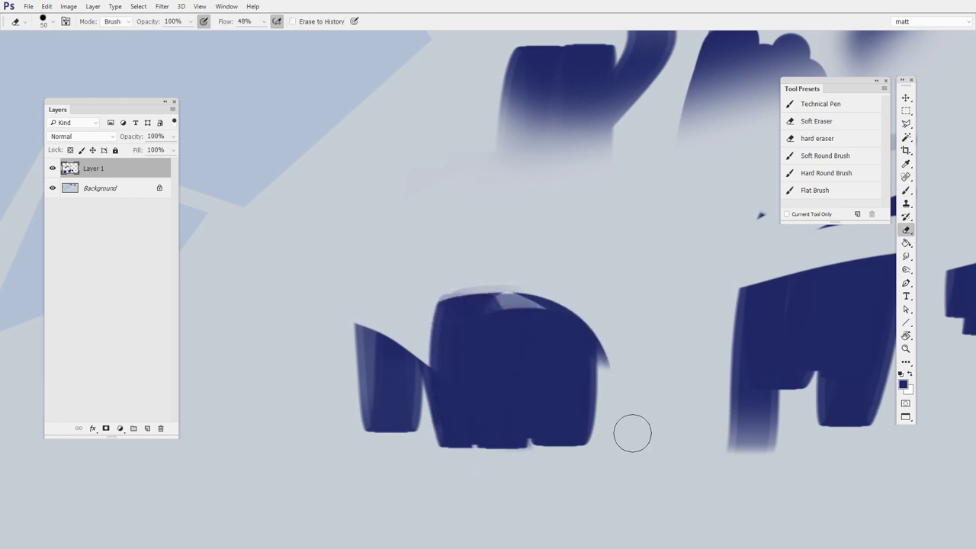
Step: Fill in the smaller part of the domed block with brush strokes and erase its outer upper corner into a curve
{"action": "key", "text": "b"}
{"action": "left_click_drag", "start_coordinate": [412, 307], "coordinate": [400, 439]}
{"action": "left_click_drag", "start_coordinate": [375, 326], "coordinate": [378, 445]}
{"action": "key", "text": "e"}
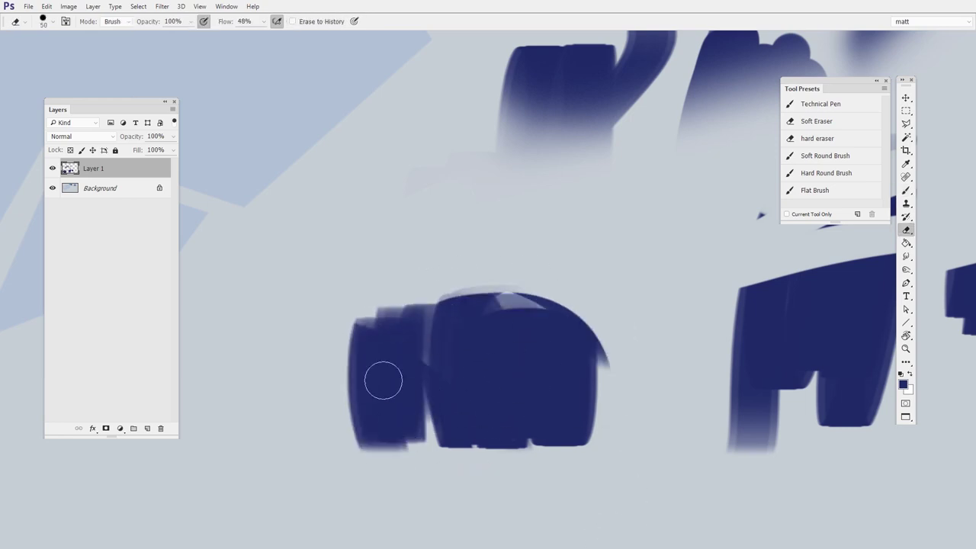
{"action": "left_click_drag", "start_coordinate": [335, 394], "coordinate": [513, 273]}
{"action": "mouse_move", "coordinate": [641, 345]}
{"action": "left_mouse_down"}
{"action": "mouse_move", "coordinate": [618, 384]}
{"action": "mouse_move", "coordinate": [538, 349]}
{"action": "left_mouse_up"}
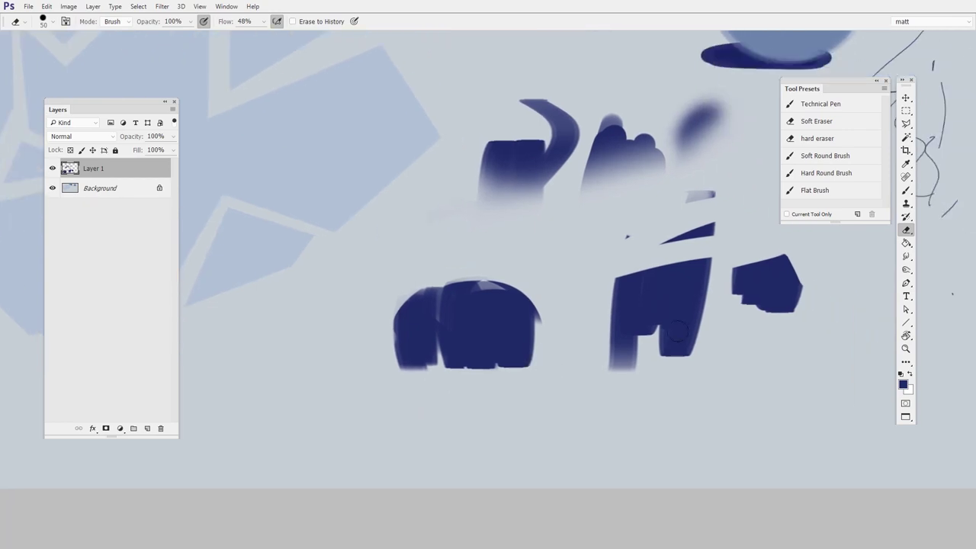
Step: Add brush strokes above the small angular patch and erase sharp cuts through them
{"action": "left_click_drag", "start_coordinate": [666, 328], "coordinate": [603, 405]}
{"action": "key", "text": "b"}
{"action": "mouse_move", "coordinate": [710, 266]}
{"action": "left_mouse_down"}
{"action": "mouse_move", "coordinate": [703, 317]}
{"action": "mouse_move", "coordinate": [719, 303]}
{"action": "left_mouse_up"}
{"action": "key", "text": "e"}
{"action": "left_click_drag", "start_coordinate": [719, 249], "coordinate": [702, 355]}
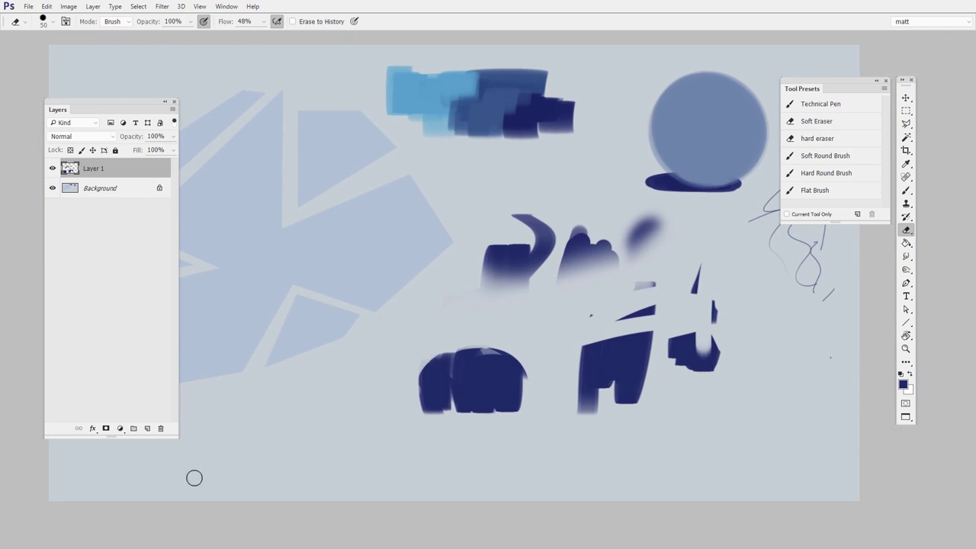
{"action": "left_click_drag", "start_coordinate": [534, 390], "coordinate": [517, 400]}
Step: Delete the layer holding the test strokes and add two new empty layers above the background
{"action": "left_click", "coordinate": [162, 428]}
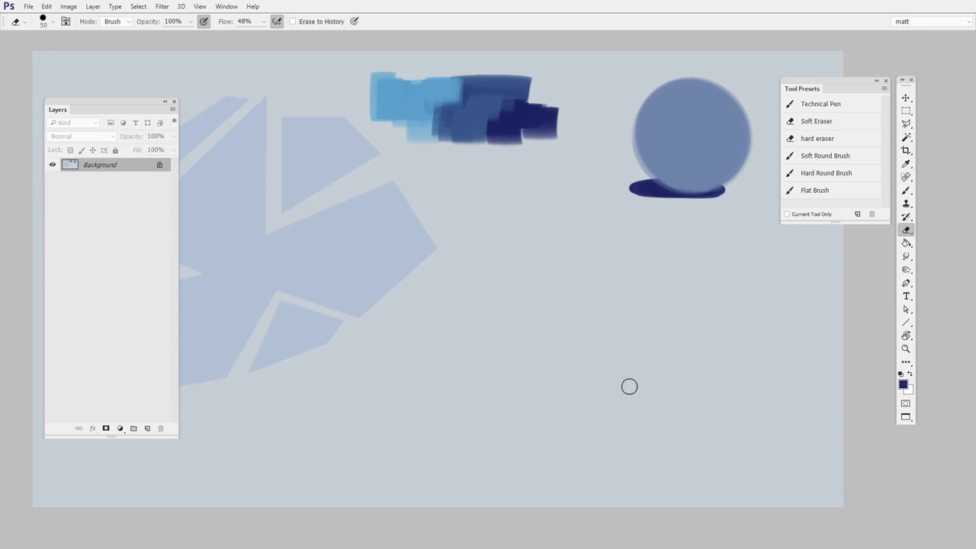
{"action": "key", "text": "ctrl+shift+alt+n"}
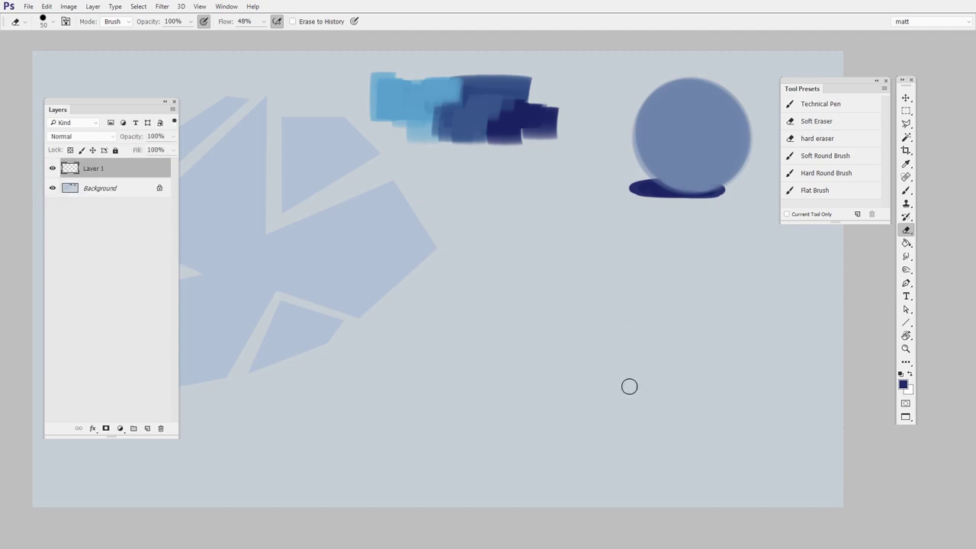
{"action": "left_click", "coordinate": [148, 428]}
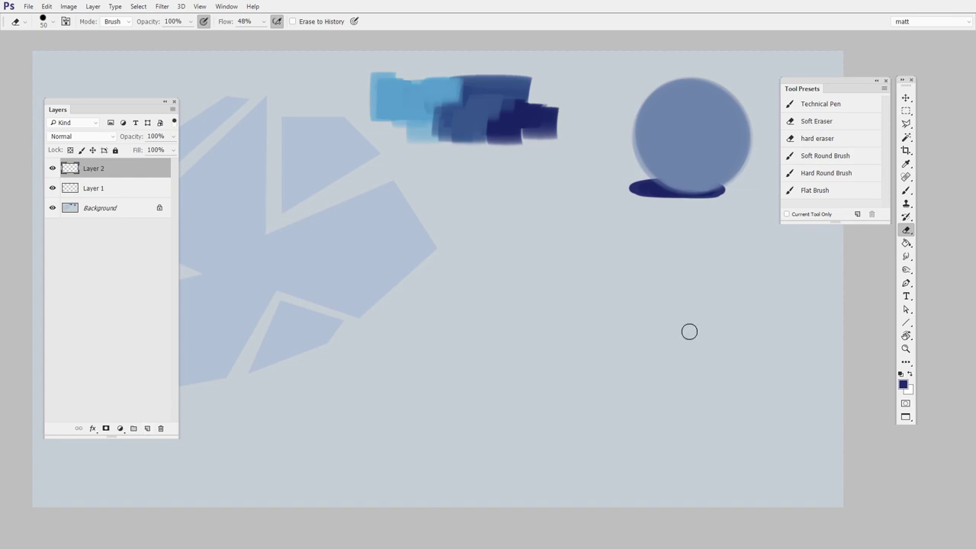
Step: With the Hard Round Brush, paint a dark blue dab below the colour swatches and a long straight diagonal stroke from it
{"action": "key", "text": "b"}
{"action": "key", "text": "F5"}
{"action": "left_click_drag", "start_coordinate": [391, 384], "coordinate": [391, 382]}
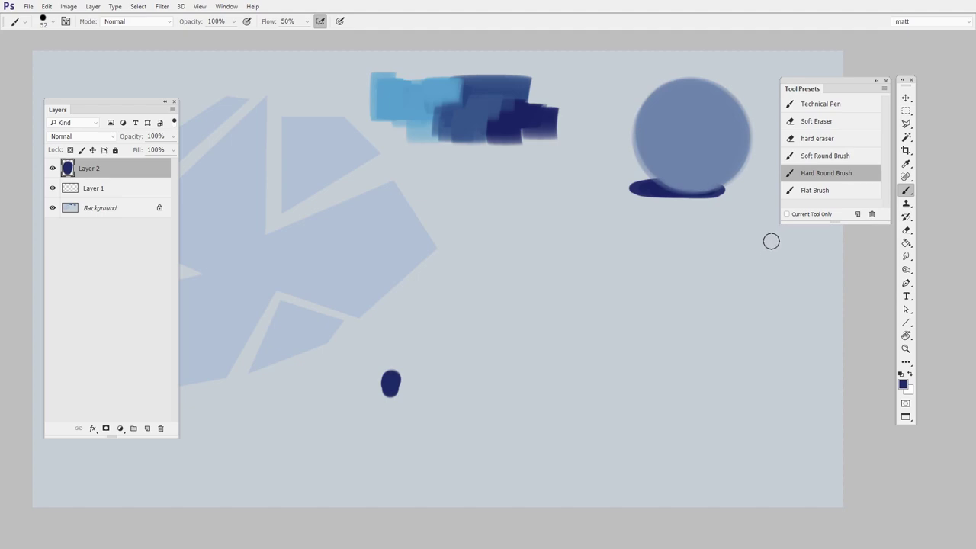
{"action": "key", "text": "shift"}
{"action": "left_click", "coordinate": [764, 240], "text": "shift"}
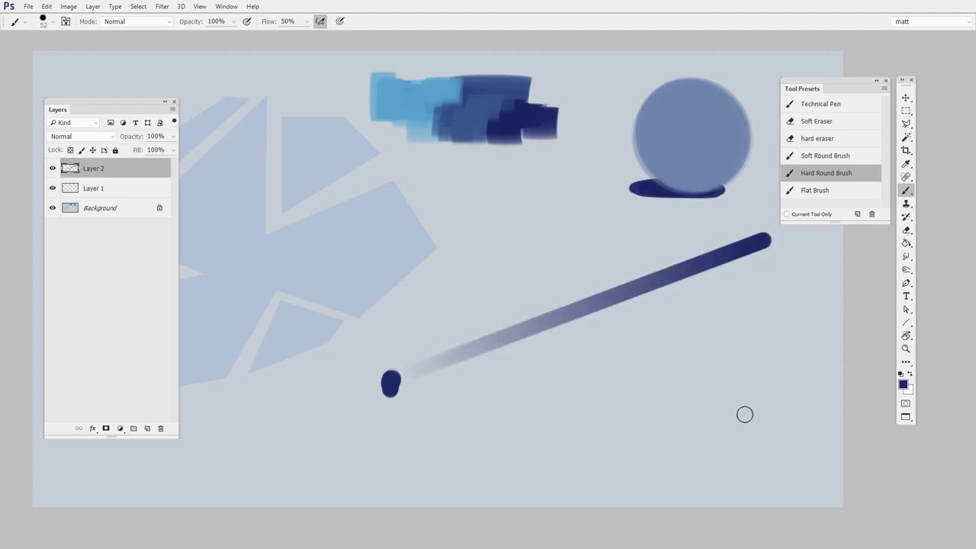
Step: Add two shorter straight strokes above the long diagonal, each started from a round dab
{"action": "left_click", "coordinate": [457, 214]}
{"action": "left_click", "coordinate": [669, 234], "text": "shift"}
{"action": "left_click", "coordinate": [434, 316]}
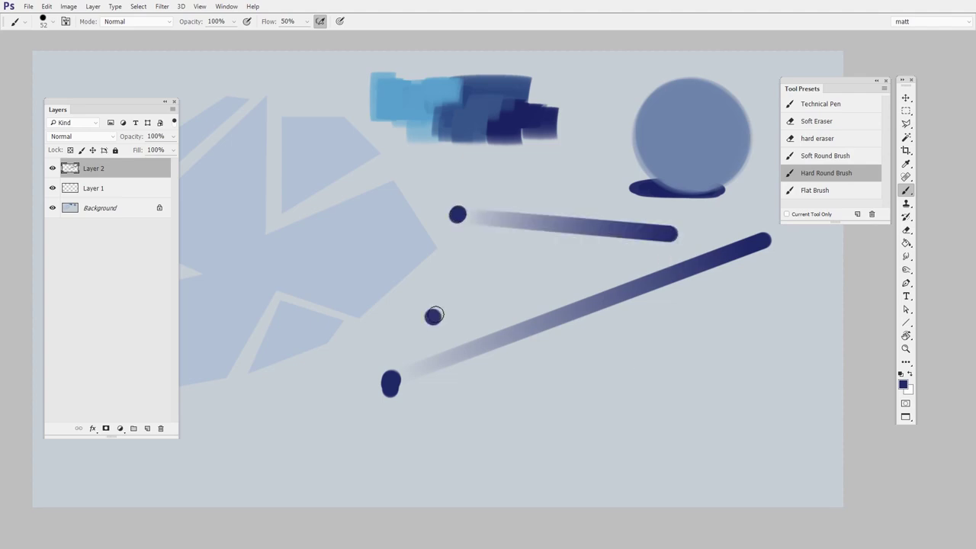
{"action": "left_click", "coordinate": [541, 253], "text": "shift"}
{"action": "mouse_move", "coordinate": [538, 398]}
{"action": "left_mouse_down"}
{"action": "mouse_move", "coordinate": [516, 414]}
{"action": "mouse_move", "coordinate": [552, 401]}
{"action": "left_mouse_up"}
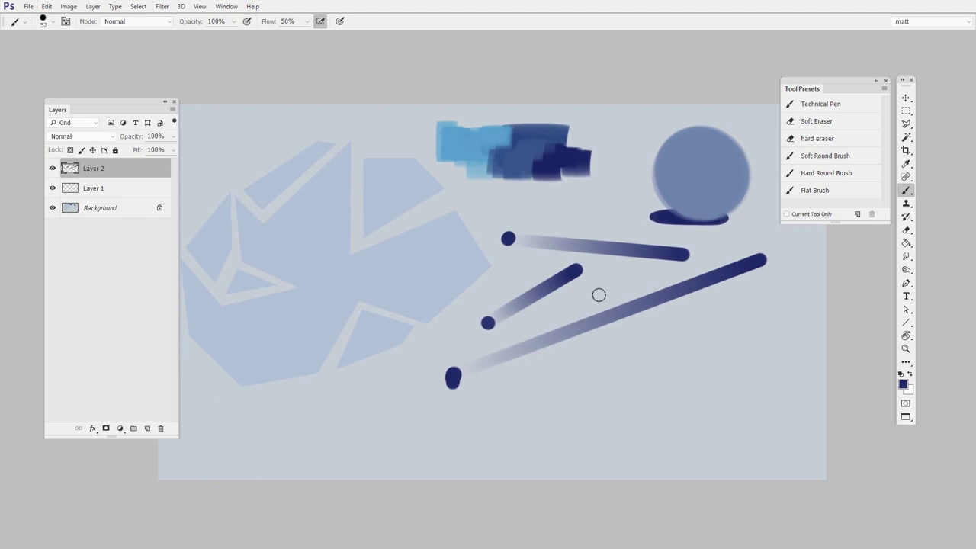
Step: Enlarge the brush to 61 px and paint straight strokes across and below the far end of the long diagonal
{"action": "left_click_drag", "start_coordinate": [599, 295], "coordinate": [609, 298]}
{"action": "left_click", "coordinate": [598, 359]}
{"action": "left_click", "coordinate": [762, 331], "text": "shift"}
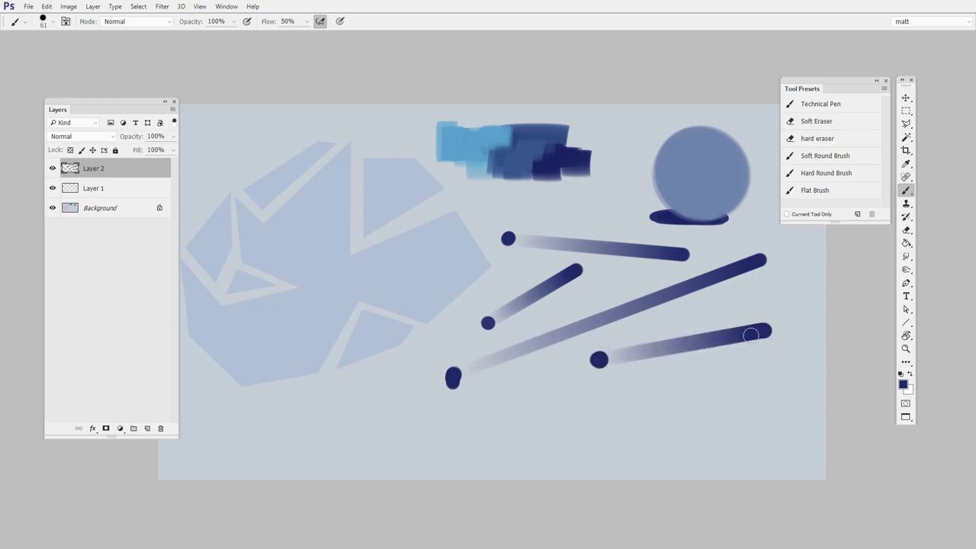
{"action": "left_click", "coordinate": [745, 302]}
{"action": "left_click", "coordinate": [615, 323], "text": "shift"}
{"action": "left_click", "coordinate": [773, 298], "text": "shift"}
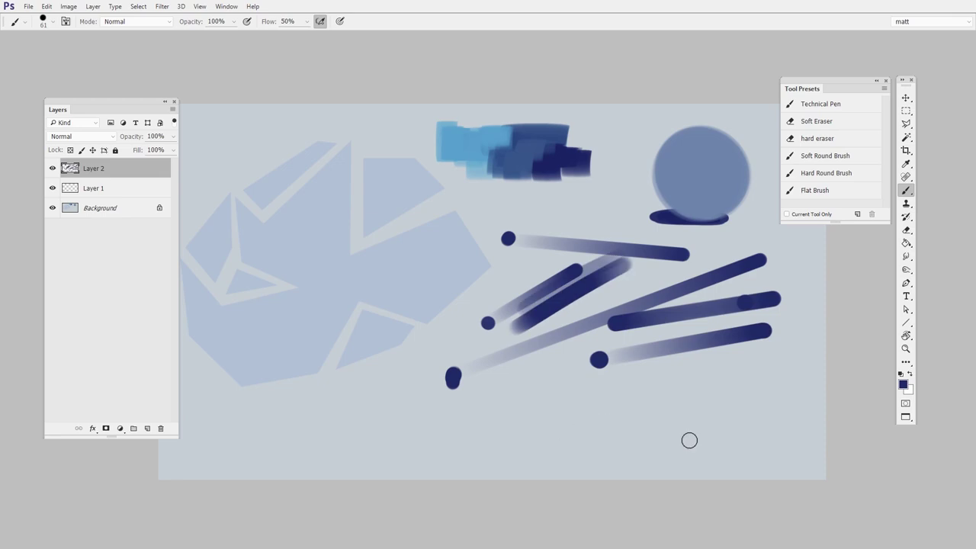
Step: Delete the layer holding the straight brush strokes and add a new empty layer
{"action": "left_click", "coordinate": [160, 428]}
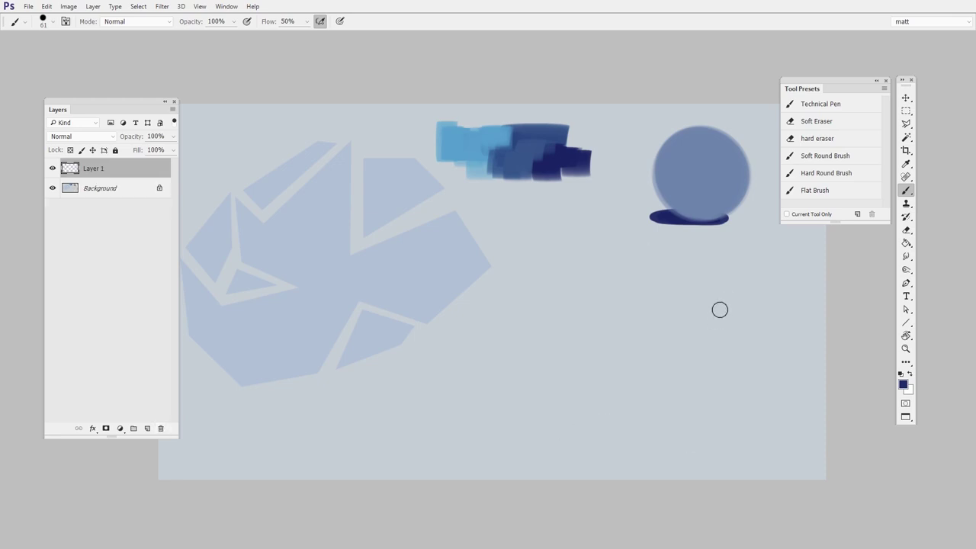
{"action": "key", "text": "ctrl+shift+alt+n"}
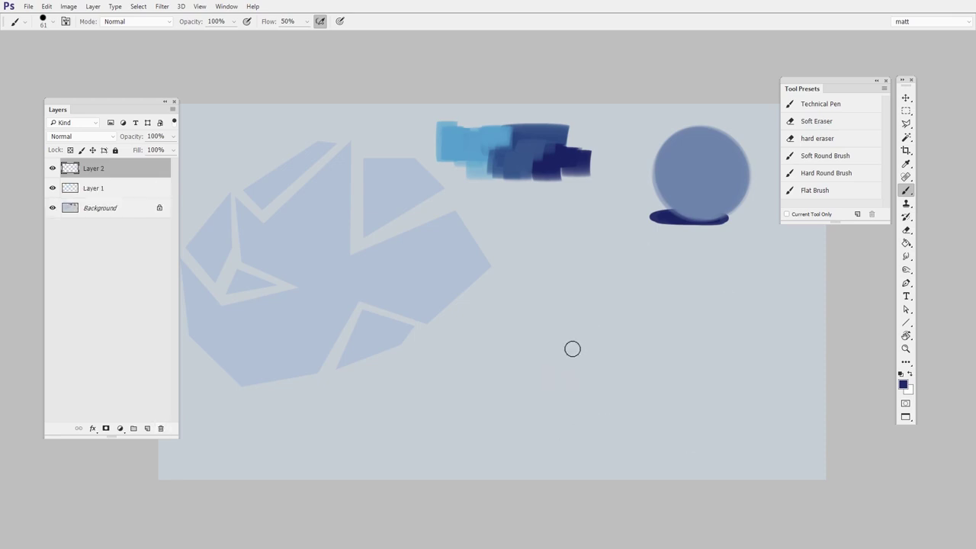
Step: Choose the Technical Pen preset and draw a continuous zigzag of connected straight lines below the swatches and sphere
{"action": "left_click", "coordinate": [834, 106]}
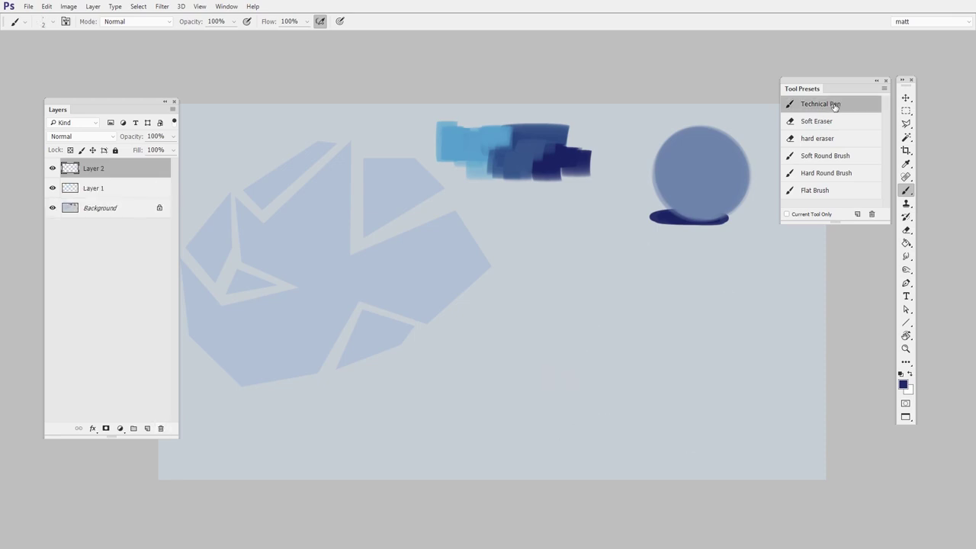
{"action": "left_click", "coordinate": [465, 336]}
{"action": "left_click", "coordinate": [587, 233], "text": "shift"}
{"action": "left_click", "coordinate": [516, 335], "text": "shift"}
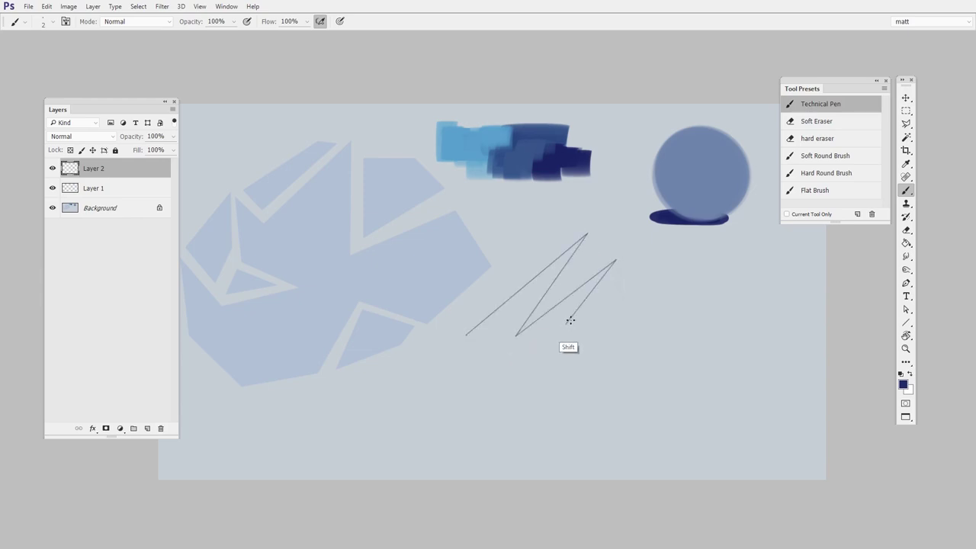
{"action": "left_click", "coordinate": [565, 323], "text": "shift"}
{"action": "left_click", "coordinate": [660, 308], "text": "shift"}
{"action": "left_click", "coordinate": [669, 253], "text": "shift"}
{"action": "left_click", "coordinate": [738, 268], "text": "shift"}
{"action": "left_click", "coordinate": [631, 341], "text": "shift"}
Step: Draw two crossing straight lines beneath the zigzag and a connected three-segment angular line beside it
{"action": "left_click", "coordinate": [507, 372]}
{"action": "left_click", "coordinate": [753, 349], "text": "shift"}
{"action": "left_click", "coordinate": [579, 386]}
{"action": "left_click", "coordinate": [460, 337], "text": "shift"}
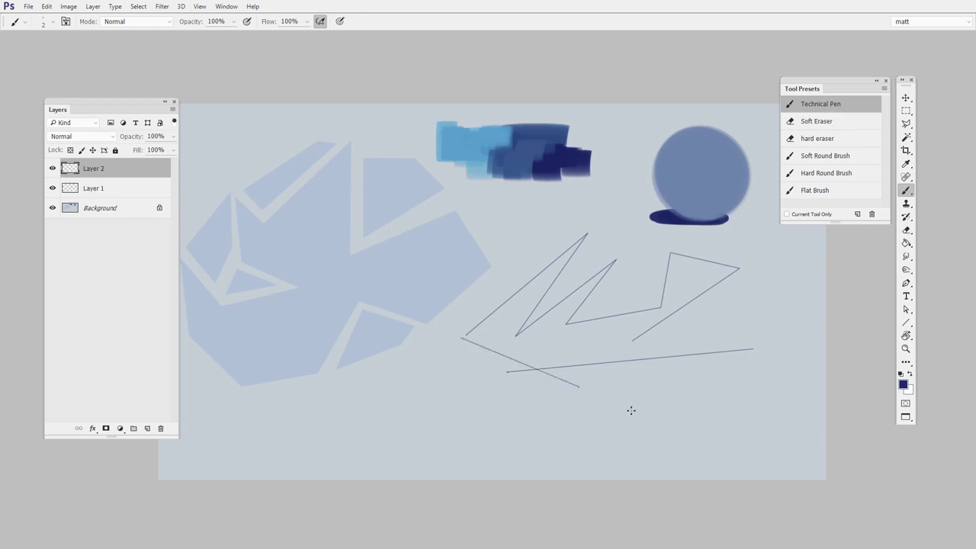
{"action": "left_click", "coordinate": [764, 298]}
{"action": "left_click", "coordinate": [675, 363], "text": "shift"}
{"action": "left_click", "coordinate": [777, 271], "text": "shift"}
{"action": "left_click", "coordinate": [772, 360], "text": "shift"}
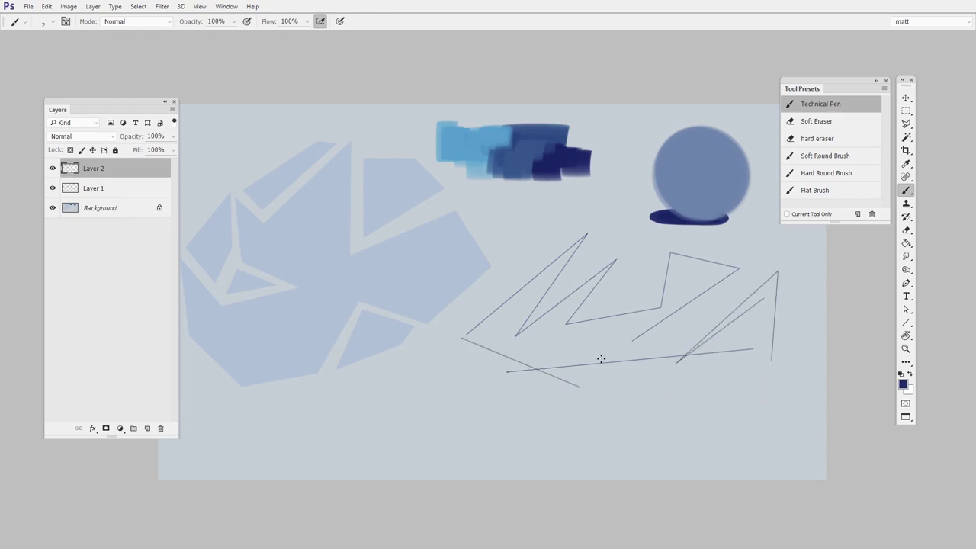
Step: Draw a freehand arc over the crossing lines and a short straight line just below the sphere
{"action": "left_click_drag", "start_coordinate": [619, 362], "coordinate": [713, 379]}
{"action": "left_click", "coordinate": [768, 245]}
{"action": "left_click", "coordinate": [721, 258], "text": "shift"}
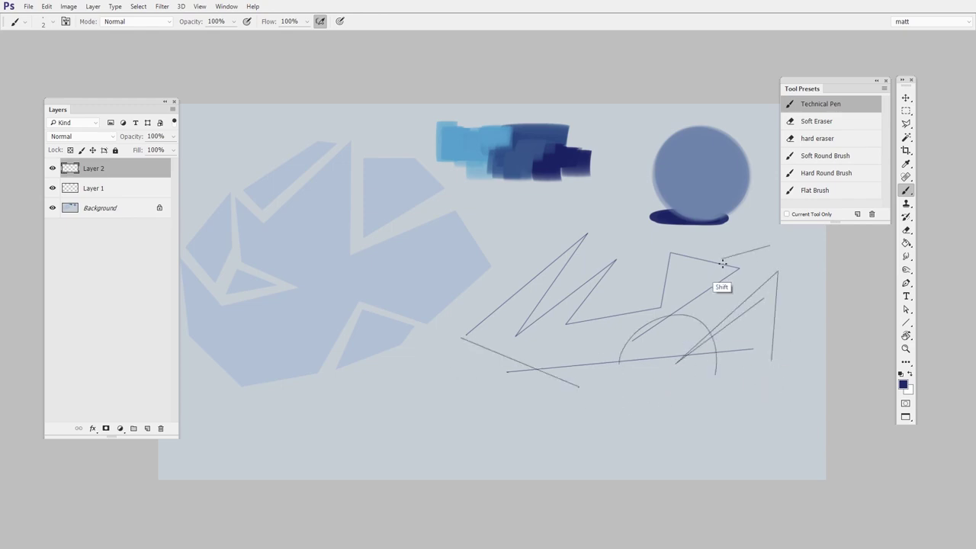
Step: Trace the small inner facet's edge and the V-shaped upper notch of the light blue angular shape with straight pen lines
{"action": "left_click_drag", "start_coordinate": [458, 386], "coordinate": [699, 379]}
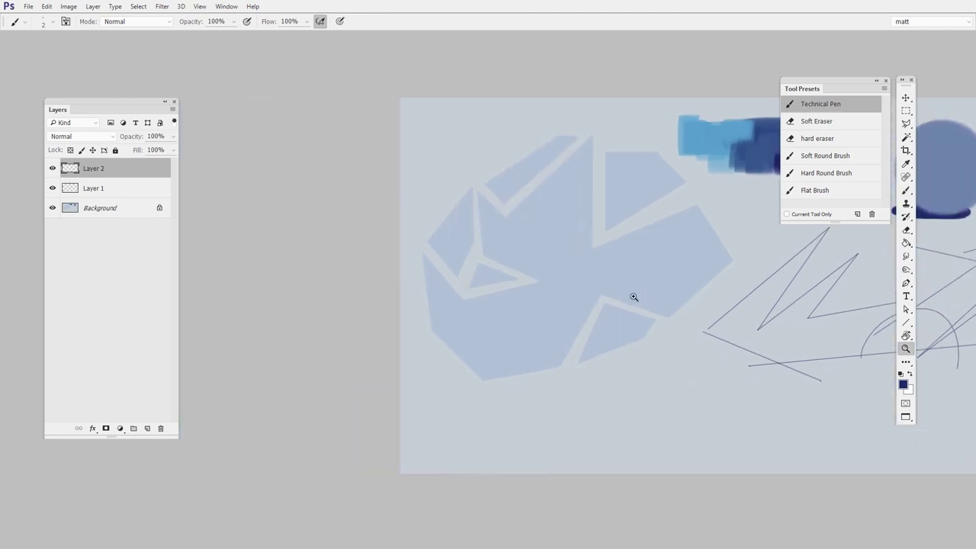
{"action": "left_click", "coordinate": [633, 298], "text": "ctrl"}
{"action": "left_click", "coordinate": [407, 230], "text": "shift"}
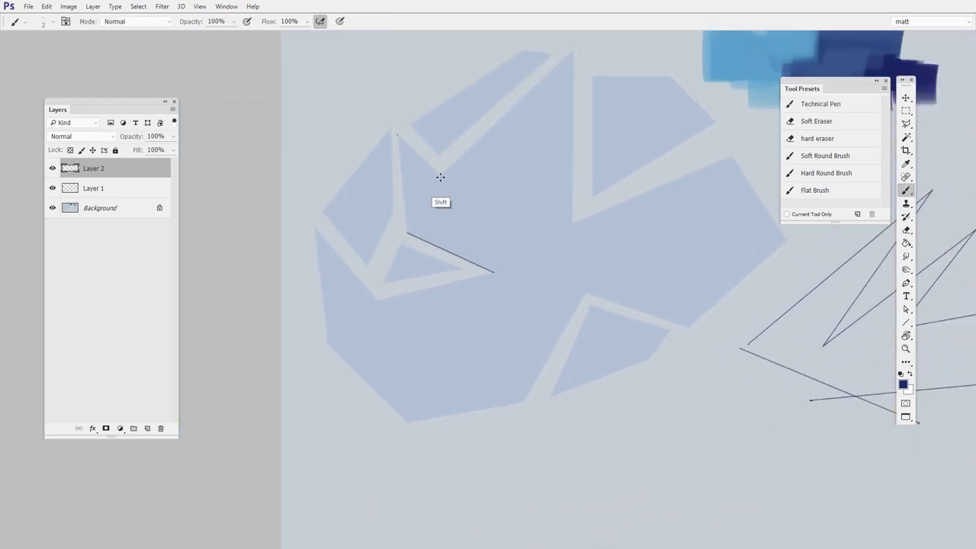
{"action": "left_click", "coordinate": [440, 177], "text": "shift"}
{"action": "left_click_drag", "start_coordinate": [440, 177], "coordinate": [397, 250]}
{"action": "left_click", "coordinate": [533, 124], "text": "shift"}
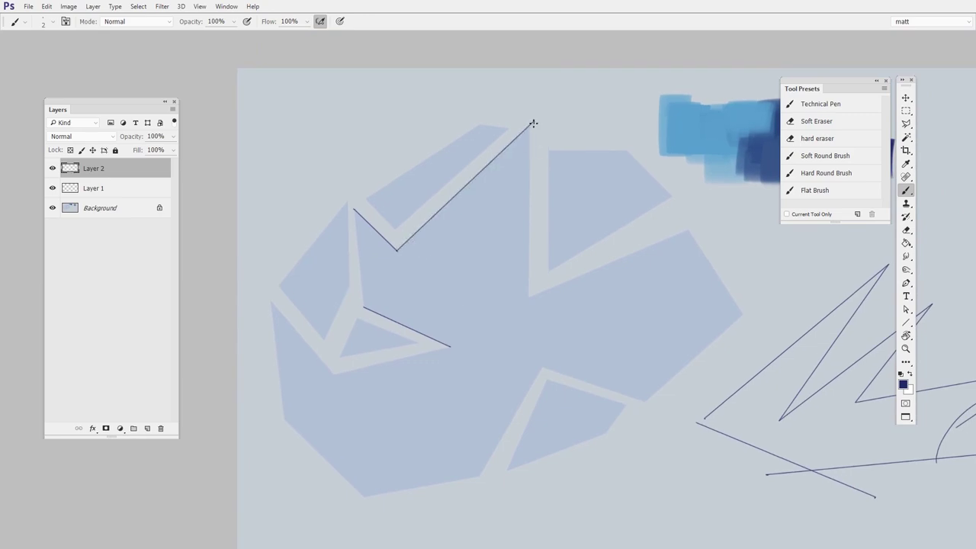
Step: Trace the angular shape's outer edge facing the zigzag and two sides of its lower separate facet with straight pen lines
{"action": "left_click", "coordinate": [744, 317], "text": "shift"}
{"action": "left_click_drag", "start_coordinate": [653, 433], "coordinate": [632, 327]}
{"action": "left_click", "coordinate": [474, 366], "text": "shift"}
{"action": "left_click", "coordinate": [518, 266], "text": "shift"}
{"action": "left_click", "coordinate": [605, 296], "text": "shift"}
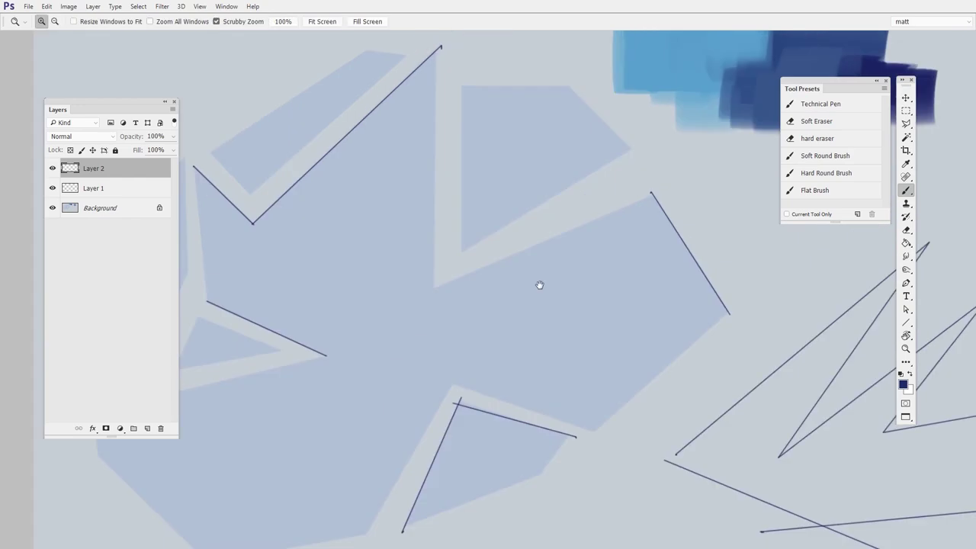
Step: Outline the upper four-sided facet with connected straight lines and delete the layer holding the pen lines
{"action": "left_click", "coordinate": [485, 106]}
{"action": "left_click", "coordinate": [485, 273], "text": "shift"}
{"action": "left_click", "coordinate": [657, 170], "text": "shift"}
{"action": "left_click", "coordinate": [593, 105], "text": "shift"}
{"action": "left_click_drag", "start_coordinate": [602, 399], "coordinate": [577, 416]}
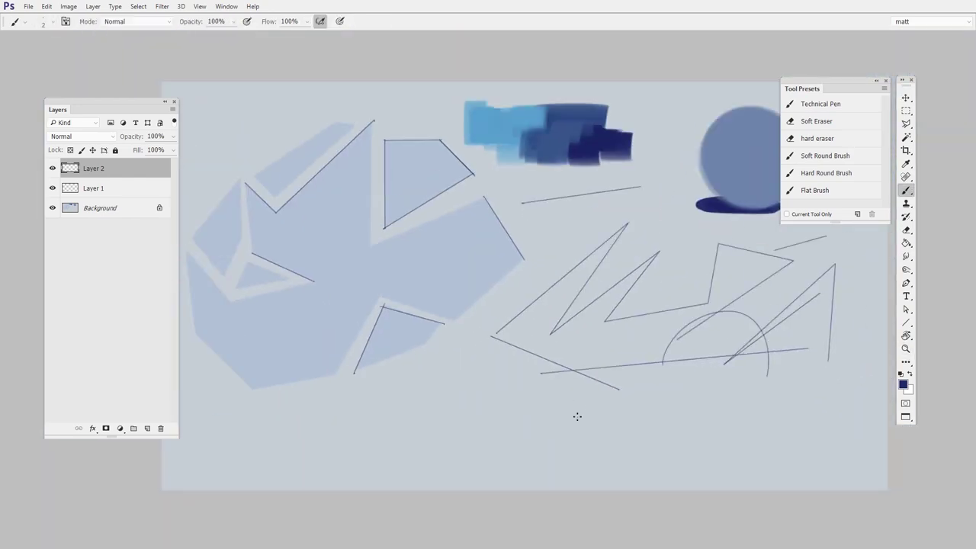
{"action": "left_click", "coordinate": [161, 429]}
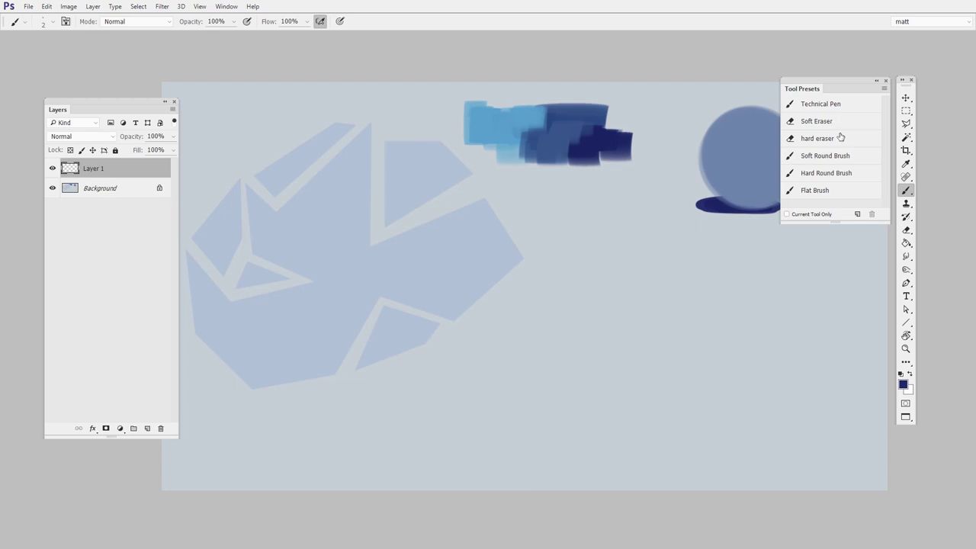
Step: Choose the Hard Round Brush preset and paint a short blob plus crossing horizontal and vertical strokes
{"action": "left_click", "coordinate": [823, 174]}
{"action": "left_click_drag", "start_coordinate": [555, 233], "coordinate": [581, 255]}
{"action": "mouse_move", "coordinate": [499, 354]}
{"action": "left_mouse_down"}
{"action": "mouse_move", "coordinate": [818, 370]}
{"action": "mouse_move", "coordinate": [469, 374]}
{"action": "mouse_move", "coordinate": [785, 383]}
{"action": "mouse_move", "coordinate": [729, 388]}
{"action": "left_mouse_up"}
{"action": "left_click", "coordinate": [584, 236]}
{"action": "mouse_move", "coordinate": [588, 194]}
{"action": "left_mouse_down"}
{"action": "mouse_move", "coordinate": [597, 424]}
{"action": "mouse_move", "coordinate": [609, 177]}
{"action": "mouse_move", "coordinate": [605, 400]}
{"action": "mouse_move", "coordinate": [599, 179]}
{"action": "mouse_move", "coordinate": [620, 165]}
{"action": "left_mouse_up"}
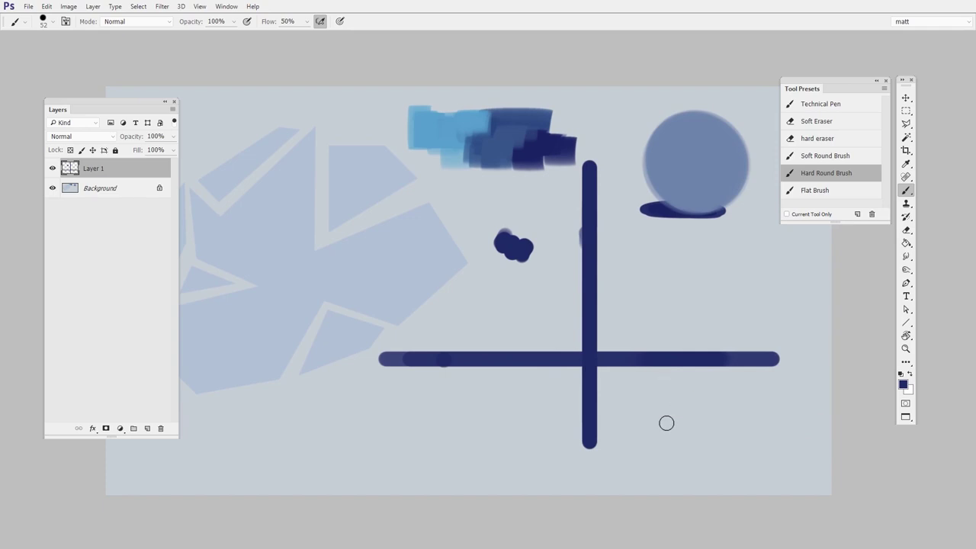
Step: Add more brush strokes around the crossing ones and delete the layer that holds them
{"action": "mouse_move", "coordinate": [690, 281]}
{"action": "left_mouse_down"}
{"action": "mouse_move", "coordinate": [647, 328]}
{"action": "mouse_move", "coordinate": [731, 259]}
{"action": "mouse_move", "coordinate": [698, 329]}
{"action": "mouse_move", "coordinate": [720, 290]}
{"action": "left_mouse_up"}
{"action": "mouse_move", "coordinate": [579, 418]}
{"action": "left_mouse_down"}
{"action": "mouse_move", "coordinate": [296, 427]}
{"action": "mouse_move", "coordinate": [707, 426]}
{"action": "mouse_move", "coordinate": [409, 422]}
{"action": "left_mouse_up"}
{"action": "mouse_move", "coordinate": [512, 428]}
{"action": "left_mouse_down"}
{"action": "mouse_move", "coordinate": [564, 425]}
{"action": "mouse_move", "coordinate": [551, 268]}
{"action": "mouse_move", "coordinate": [556, 467]}
{"action": "mouse_move", "coordinate": [557, 348]}
{"action": "left_mouse_up"}
{"action": "mouse_move", "coordinate": [569, 207]}
{"action": "left_mouse_down"}
{"action": "mouse_move", "coordinate": [532, 204]}
{"action": "mouse_move", "coordinate": [763, 224]}
{"action": "left_mouse_up"}
{"action": "left_click_drag", "start_coordinate": [641, 381], "coordinate": [517, 364]}
{"action": "mouse_move", "coordinate": [398, 227]}
{"action": "left_mouse_down"}
{"action": "mouse_move", "coordinate": [633, 215]}
{"action": "mouse_move", "coordinate": [344, 220]}
{"action": "mouse_move", "coordinate": [679, 217]}
{"action": "left_mouse_up"}
{"action": "key", "text": "Delete"}
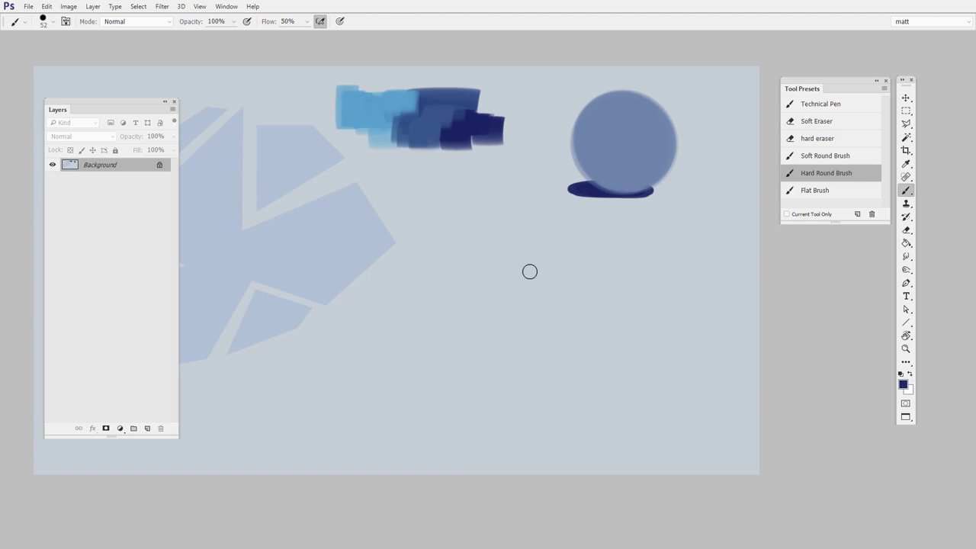
Step: Paint two dark blue dabs below the swatches and a large overlapping blob beneath the sphere with an enlarged brush
{"action": "left_click_drag", "start_coordinate": [491, 238], "coordinate": [490, 240]}
{"action": "left_click", "coordinate": [525, 243]}
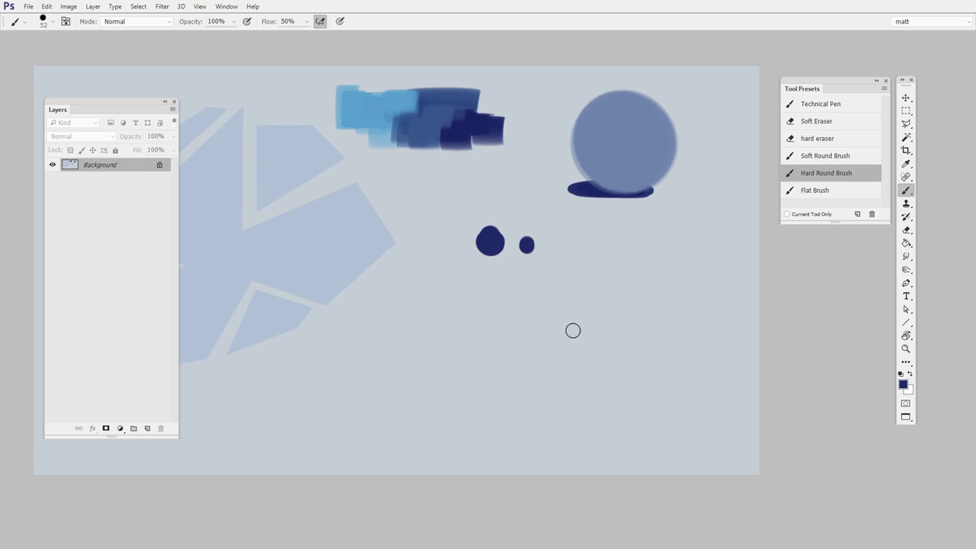
{"action": "key", "text": "alt"}
{"action": "left_click", "coordinate": [499, 309], "text": "alt"}
{"action": "mouse_move", "coordinate": [500, 311]}
{"action": "left_mouse_down"}
{"action": "mouse_move", "coordinate": [486, 314]}
{"action": "mouse_move", "coordinate": [544, 308]}
{"action": "mouse_move", "coordinate": [506, 315]}
{"action": "mouse_move", "coordinate": [516, 309]}
{"action": "left_mouse_up"}
{"action": "mouse_move", "coordinate": [592, 239]}
{"action": "left_mouse_down"}
{"action": "mouse_move", "coordinate": [601, 266]}
{"action": "mouse_move", "coordinate": [630, 309]}
{"action": "left_mouse_up"}
Step: Draw a thin wavy line below the two dabs with a 5 px brush and paint blobs beside it at larger brush sizes
{"action": "left_click_drag", "start_coordinate": [564, 308], "coordinate": [532, 319]}
{"action": "left_click_drag", "start_coordinate": [471, 273], "coordinate": [484, 333]}
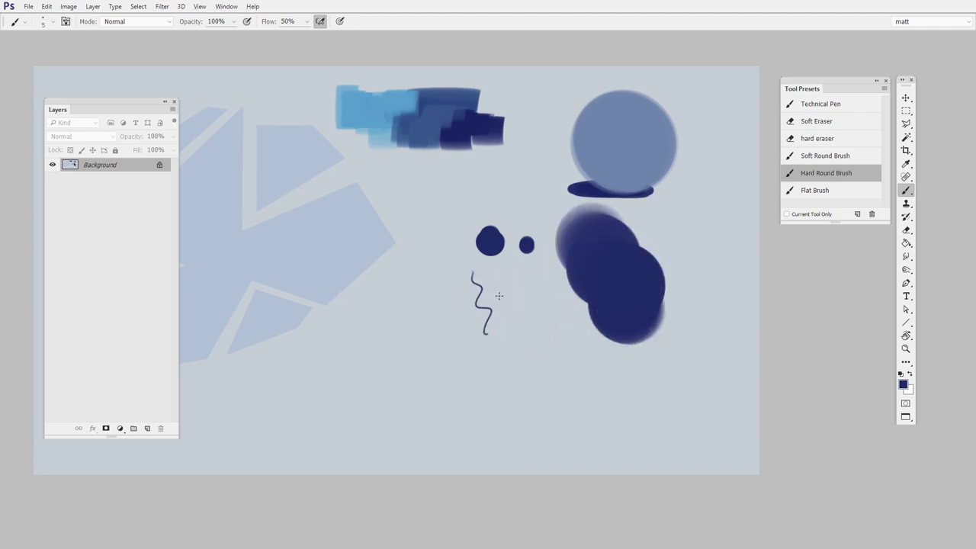
{"action": "mouse_move", "coordinate": [521, 288]}
{"action": "left_mouse_down"}
{"action": "mouse_move", "coordinate": [526, 320]}
{"action": "mouse_move", "coordinate": [476, 320]}
{"action": "left_mouse_up"}
{"action": "mouse_move", "coordinate": [492, 282]}
{"action": "left_mouse_down"}
{"action": "mouse_move", "coordinate": [494, 297]}
{"action": "mouse_move", "coordinate": [608, 302]}
{"action": "left_mouse_up"}
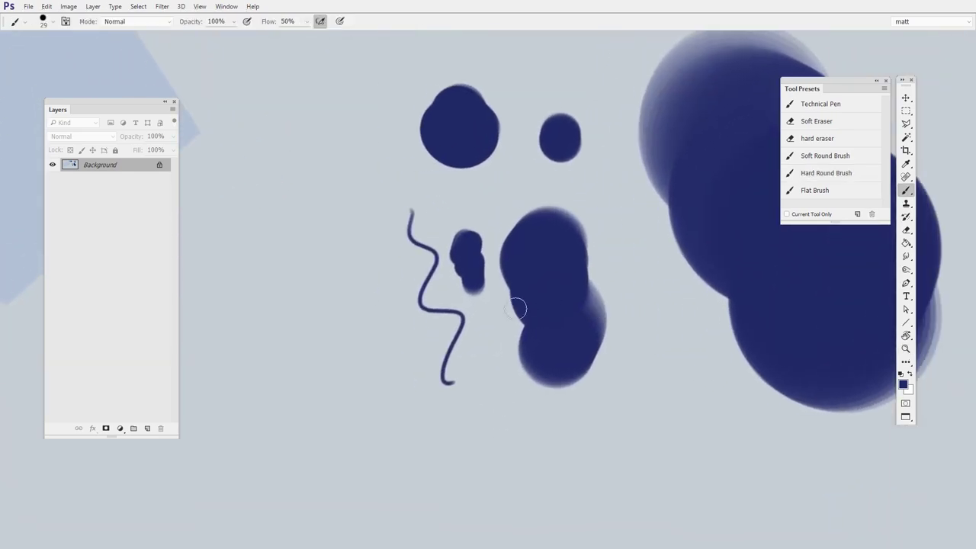
Step: Resize the brush between strokes to paint three more blobs of different sizes around the wavy line, using 106 px for the last
{"action": "left_click_drag", "start_coordinate": [388, 306], "coordinate": [404, 305]}
{"action": "left_click_drag", "start_coordinate": [385, 260], "coordinate": [371, 387]}
{"action": "left_click_drag", "start_coordinate": [551, 329], "coordinate": [535, 332]}
{"action": "left_click_drag", "start_coordinate": [616, 260], "coordinate": [622, 291]}
{"action": "left_click_drag", "start_coordinate": [635, 327], "coordinate": [697, 330]}
{"action": "mouse_move", "coordinate": [665, 338]}
{"action": "left_mouse_down"}
{"action": "mouse_move", "coordinate": [661, 421]}
{"action": "mouse_move", "coordinate": [674, 404]}
{"action": "left_mouse_up"}
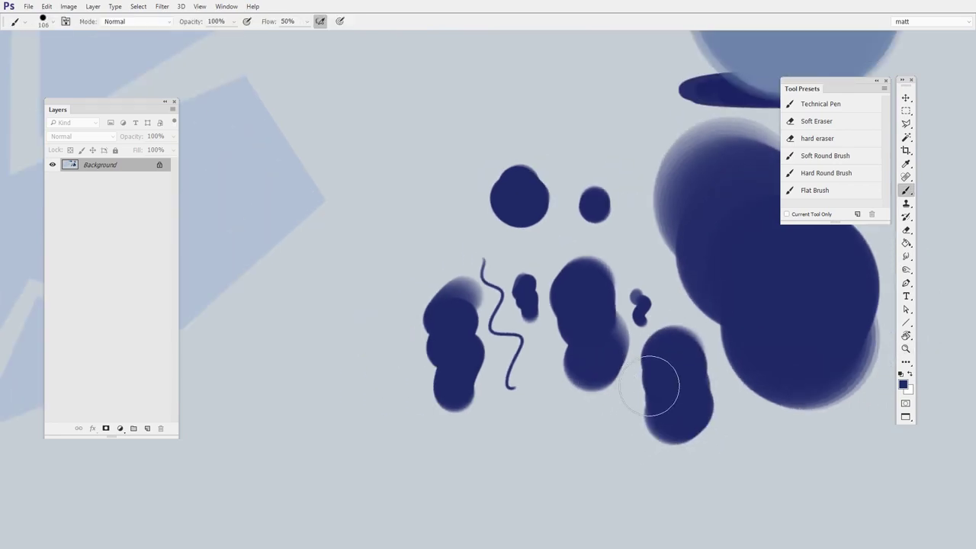
Step: With the 106 px brush, paint a round blob above the two dabs and another beside the large blob near the sphere
{"action": "left_click_drag", "start_coordinate": [599, 416], "coordinate": [440, 419]}
{"action": "left_click_drag", "start_coordinate": [436, 117], "coordinate": [437, 145]}
{"action": "left_click_drag", "start_coordinate": [695, 163], "coordinate": [691, 174]}
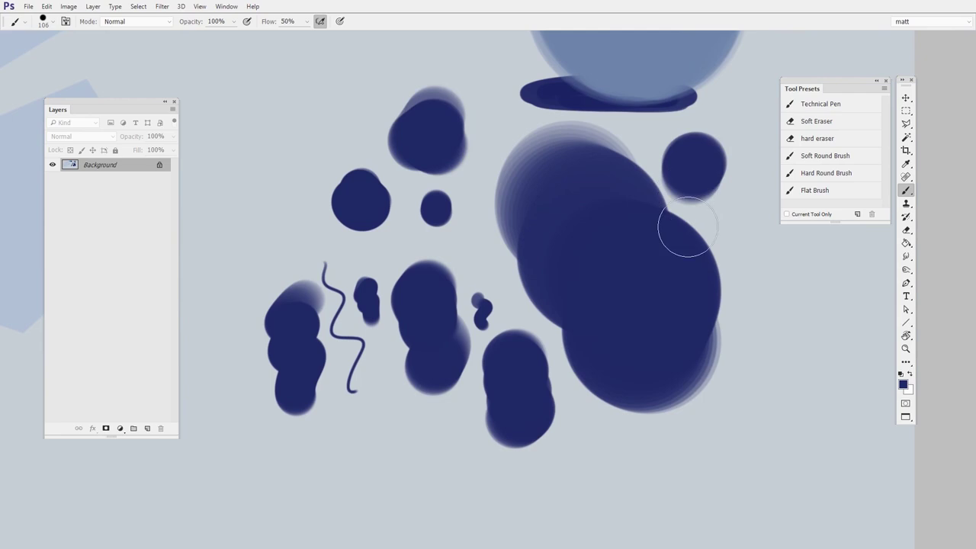
{"action": "mouse_move", "coordinate": [693, 367]}
{"action": "left_mouse_down"}
{"action": "mouse_move", "coordinate": [664, 371]}
{"action": "mouse_move", "coordinate": [693, 366]}
{"action": "left_mouse_up"}
{"action": "left_click", "coordinate": [665, 375], "text": "alt"}
{"action": "left_click", "coordinate": [693, 366], "text": "alt"}
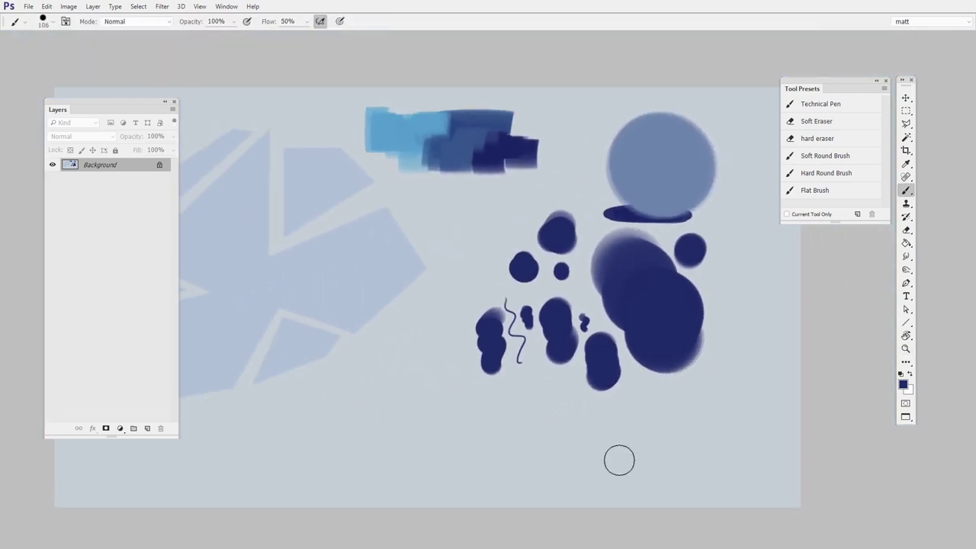